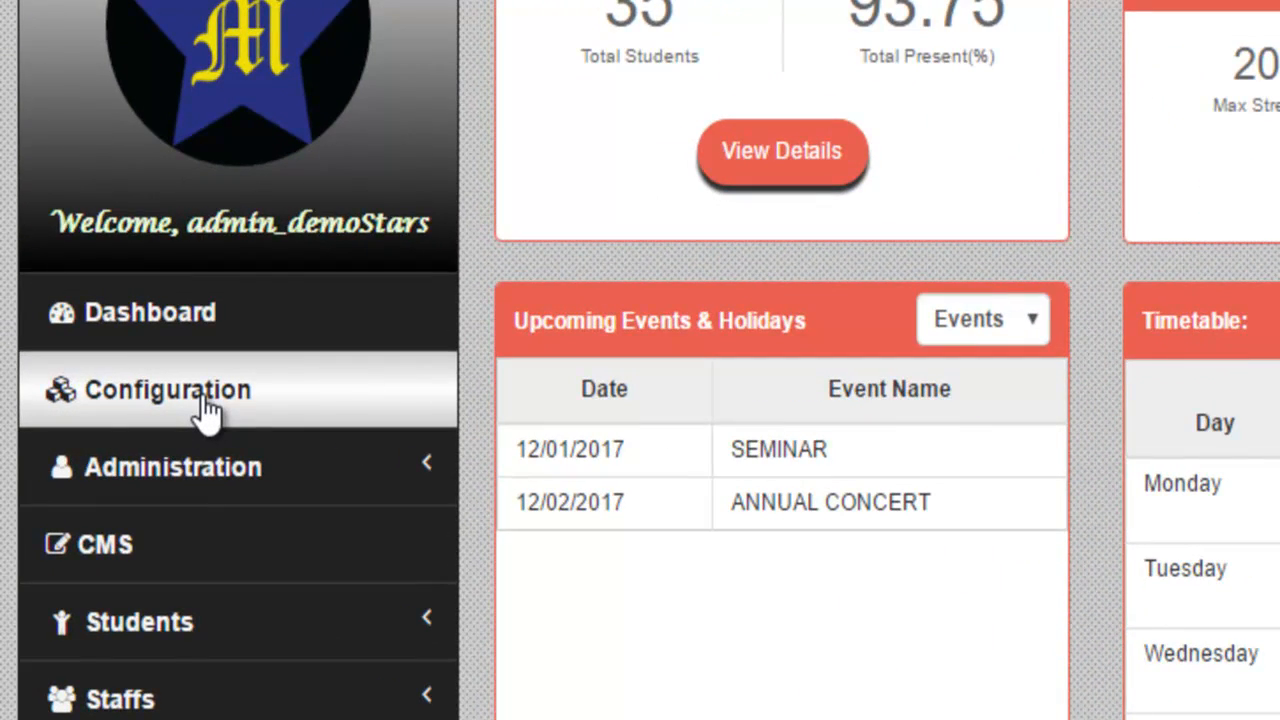
# - Open the Grading System configuration of the Examination Master and start a new grading configuration
pyautogui.click(205, 410)
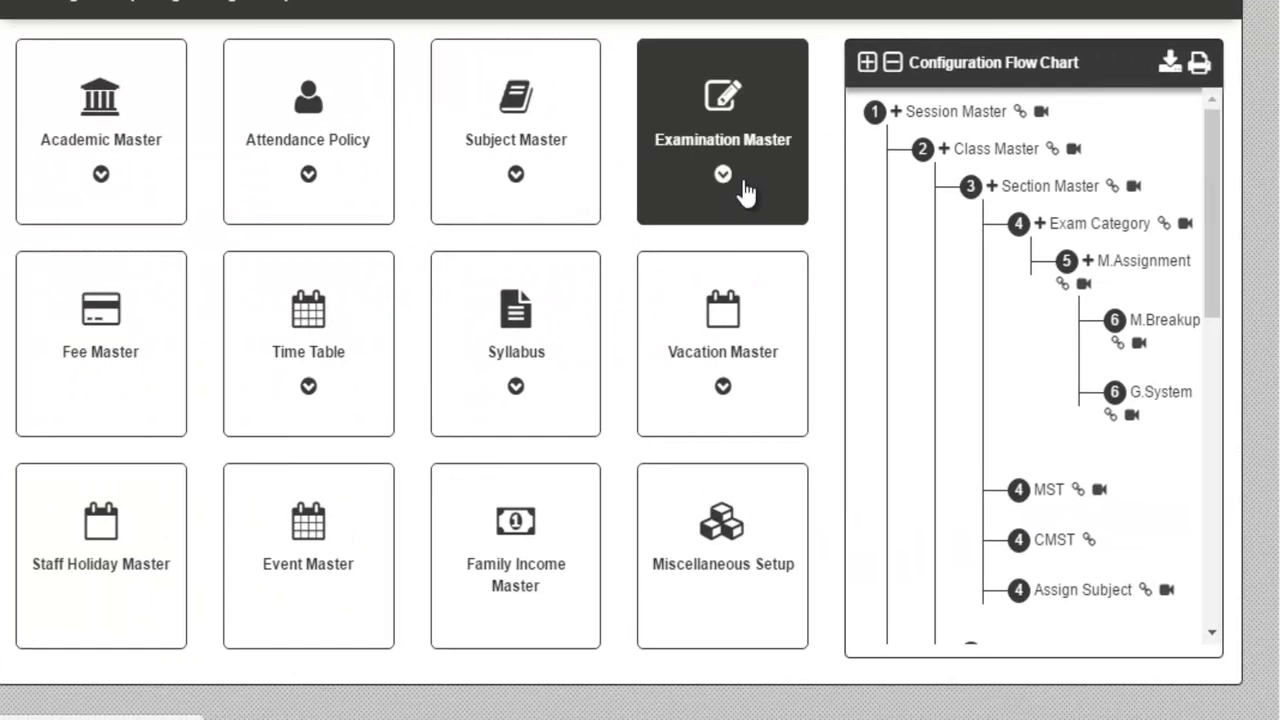
pyautogui.click(723, 181)
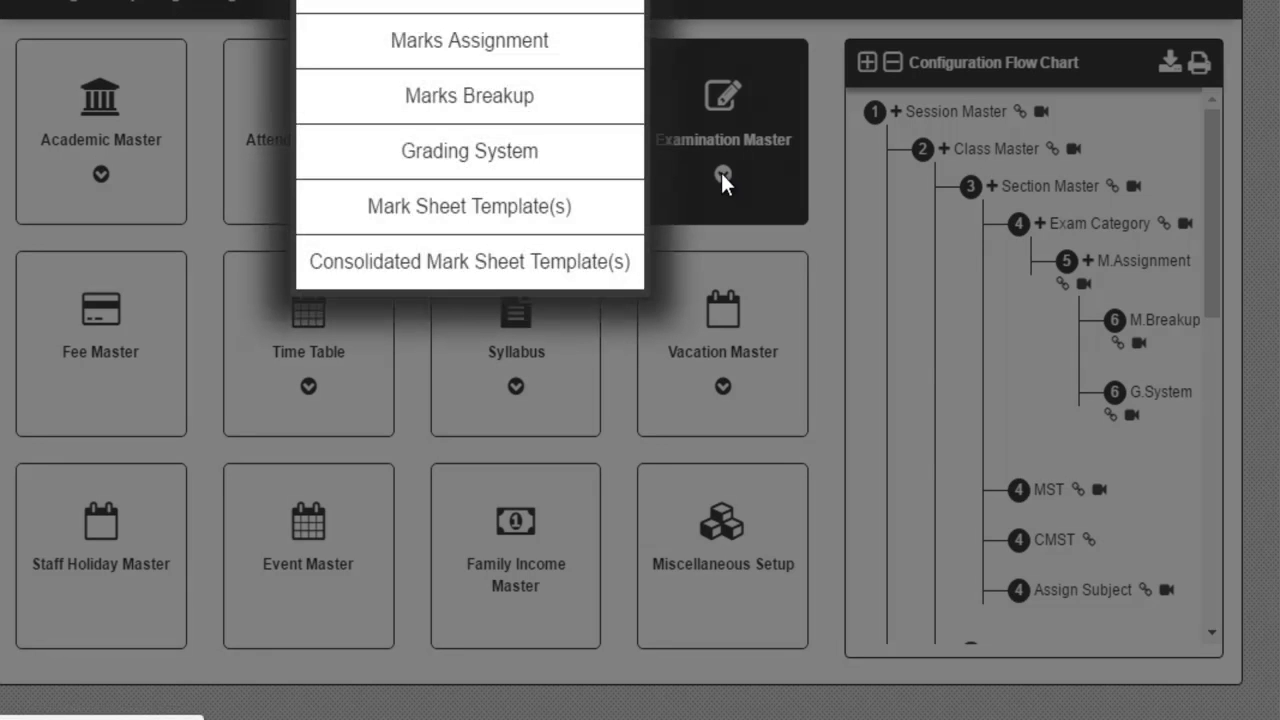
pyautogui.click(474, 149)
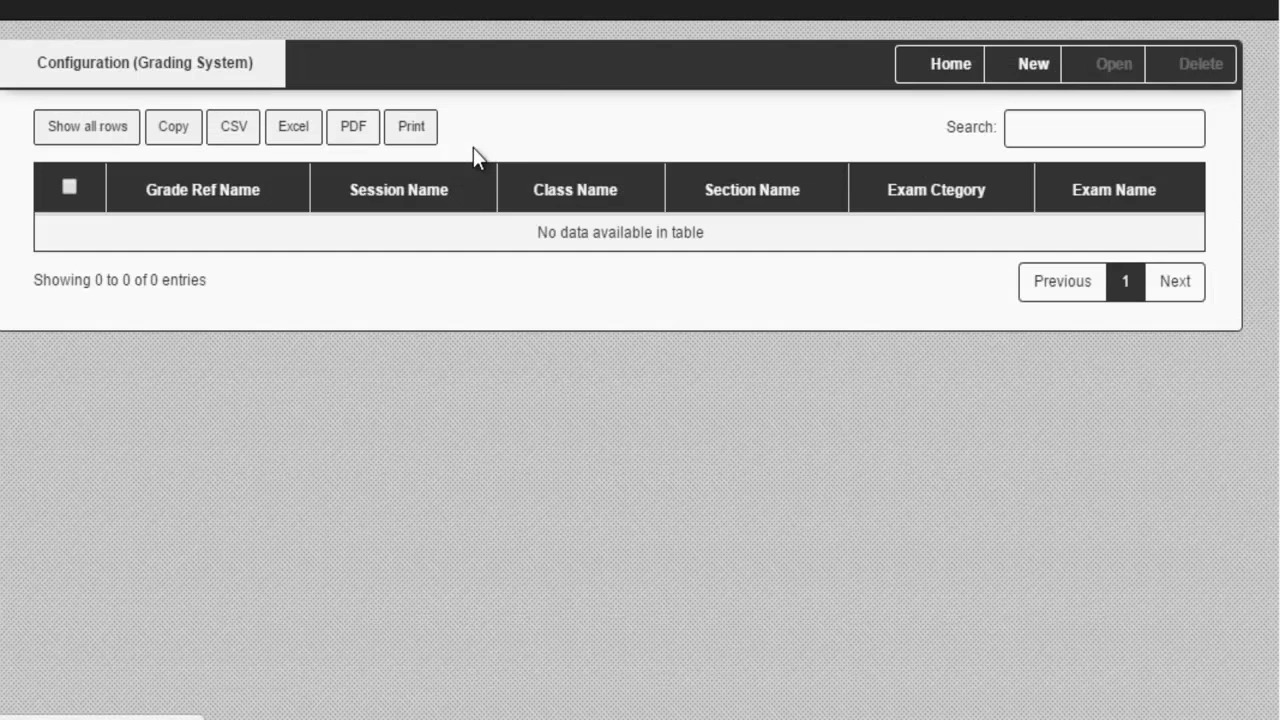
pyautogui.scroll(-1, 473, 147)
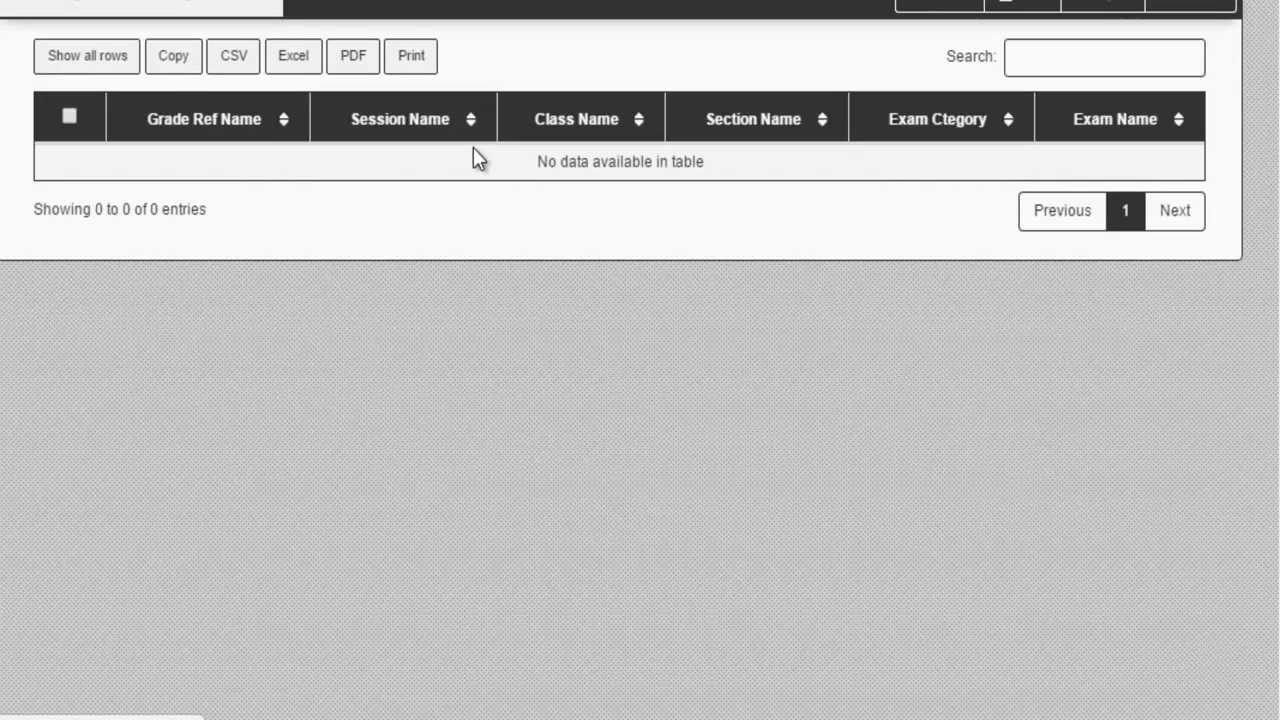
pyautogui.scroll(1, 960, 100)
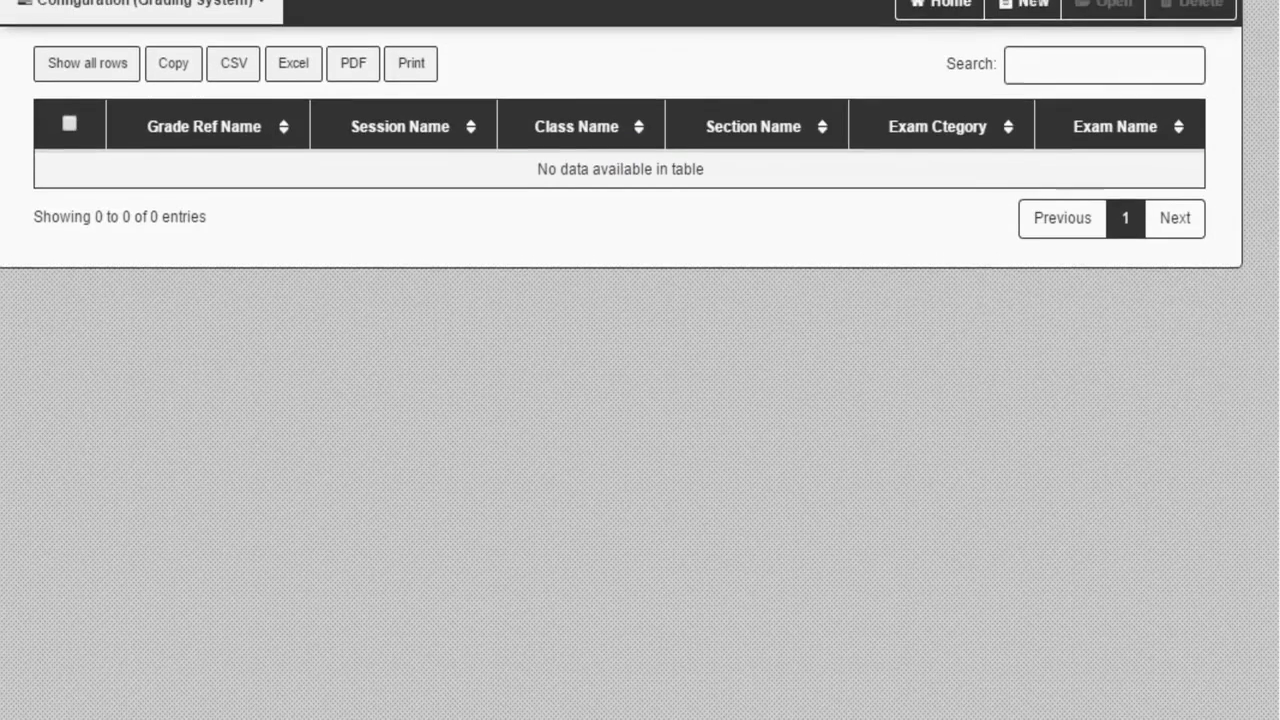
pyautogui.click(1033, 40)
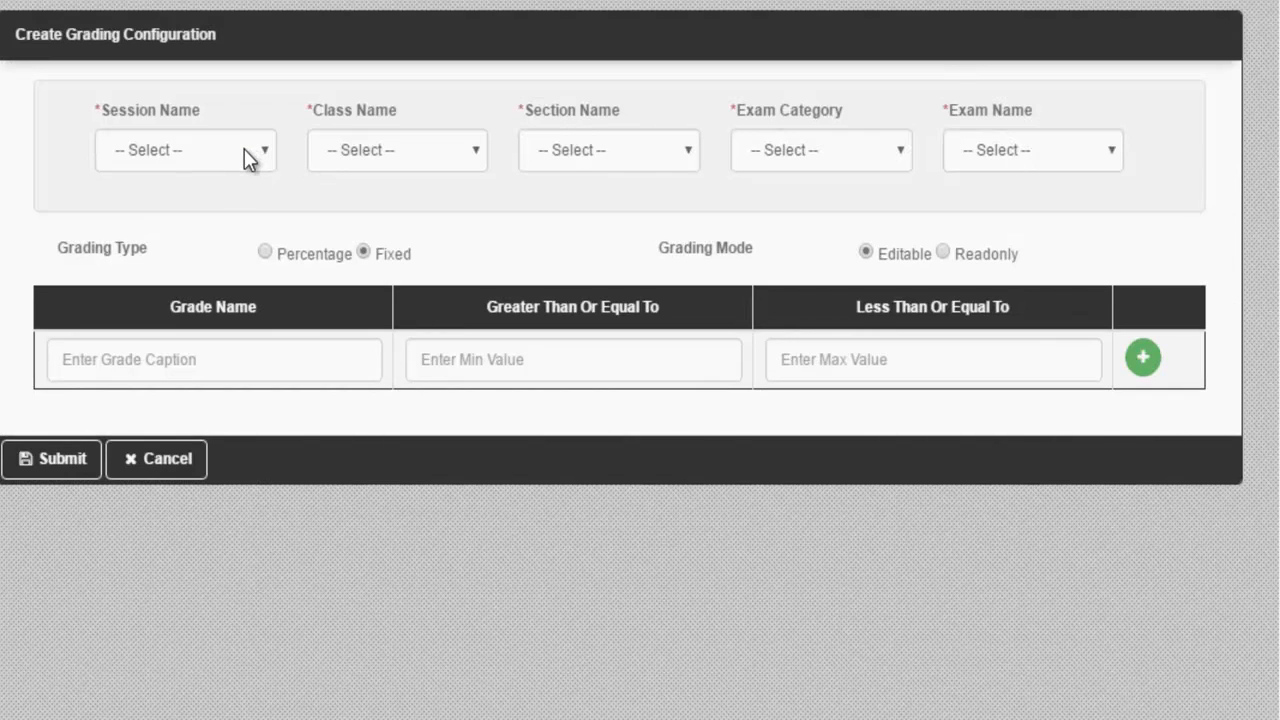
# - Set the session to SESSION 2016 and choose All for both the class and the section
pyautogui.click(241, 152)
pyautogui.click(241, 202)
pyautogui.click(415, 153)
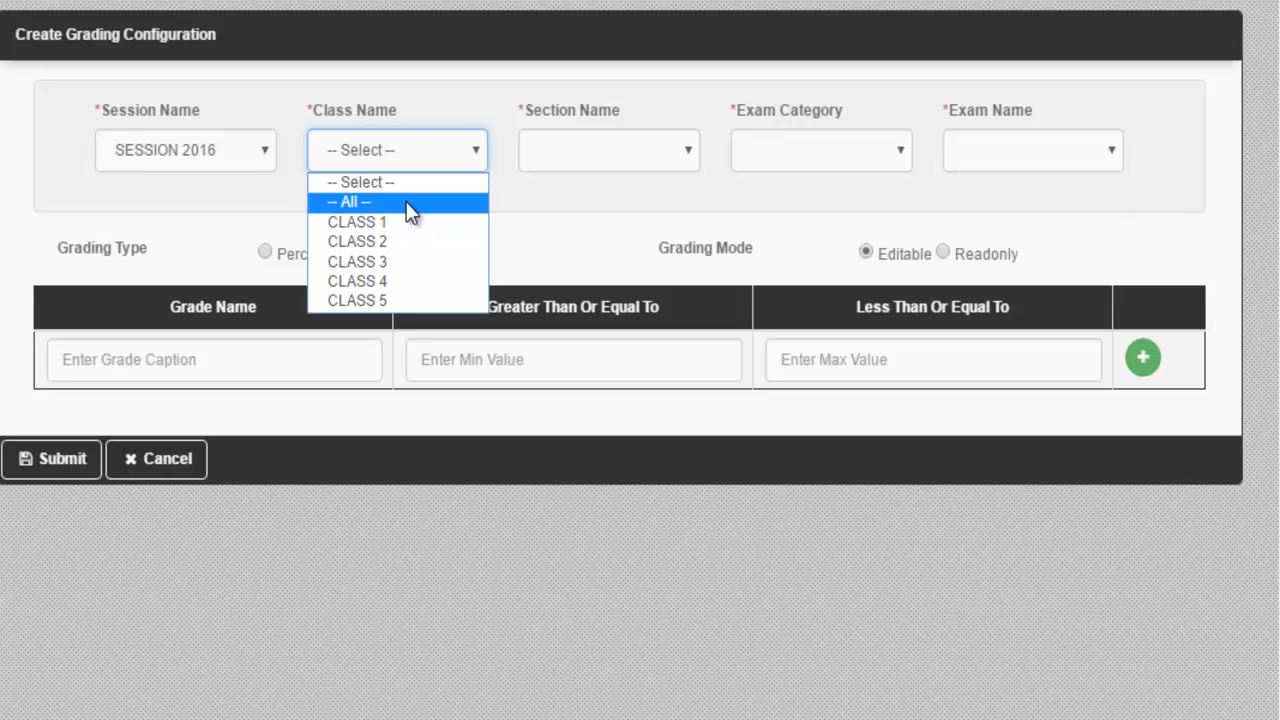
pyautogui.click(406, 201)
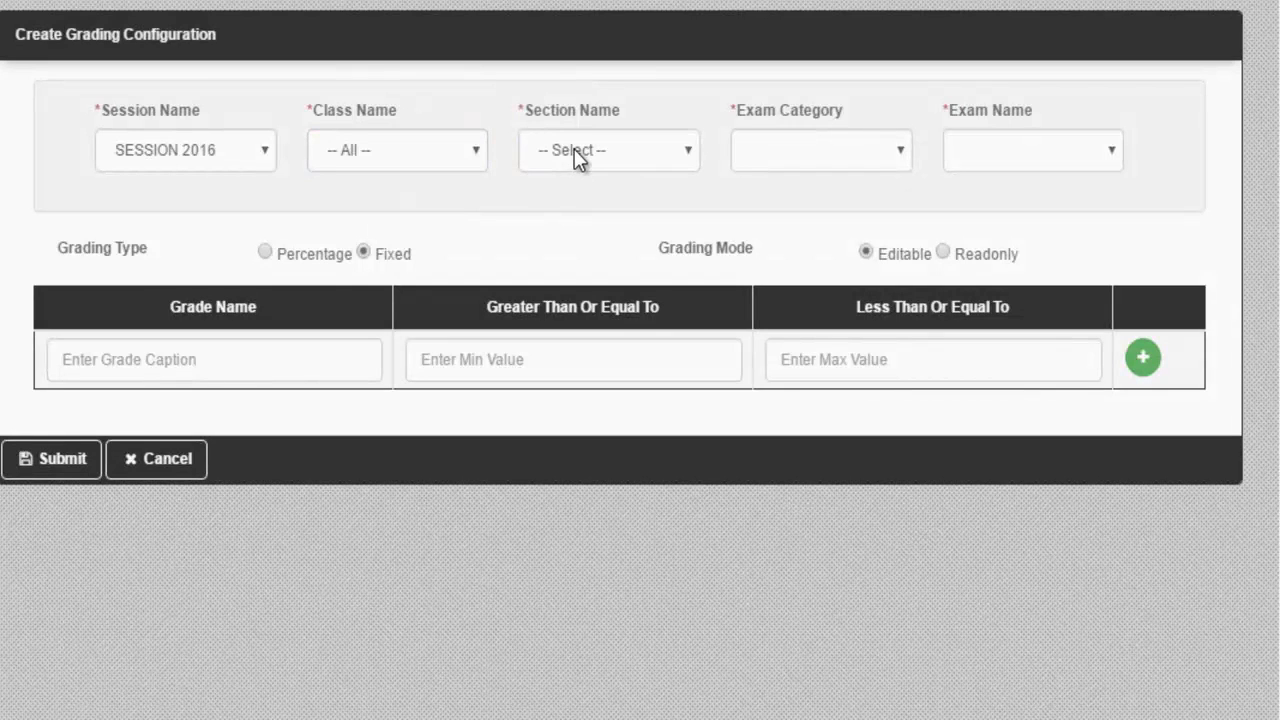
pyautogui.click(574, 149)
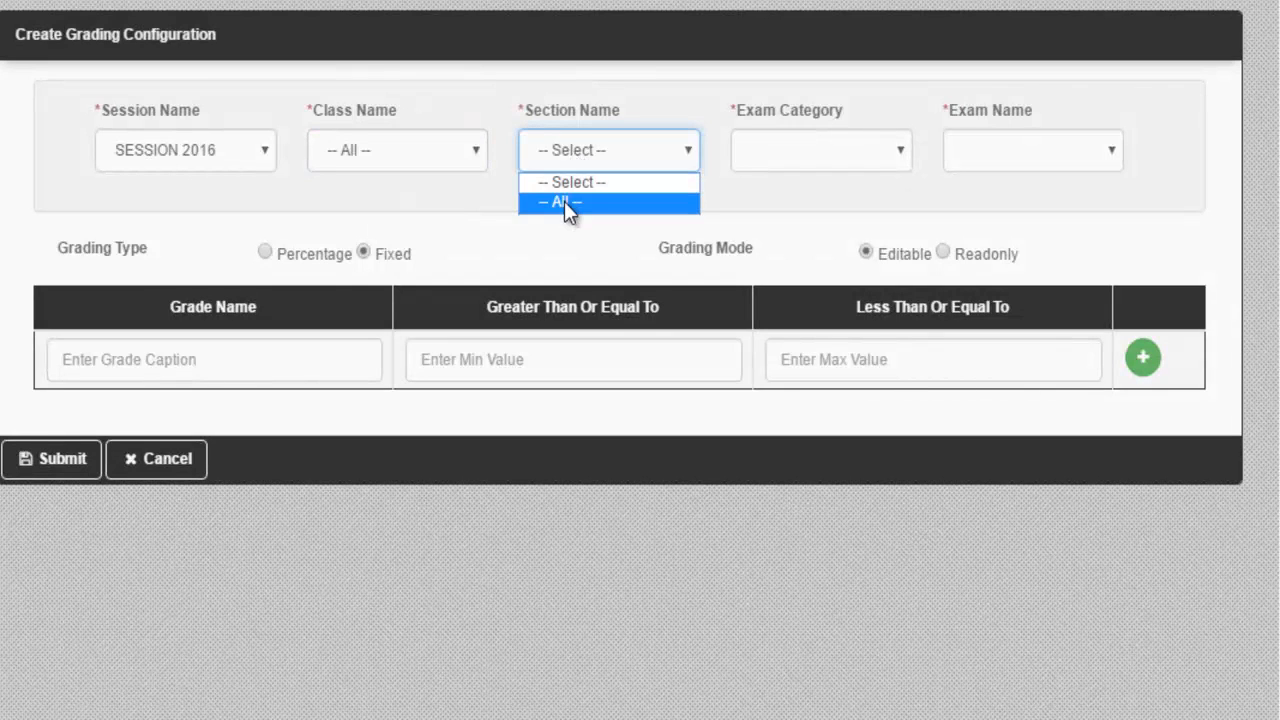
pyautogui.click(567, 203)
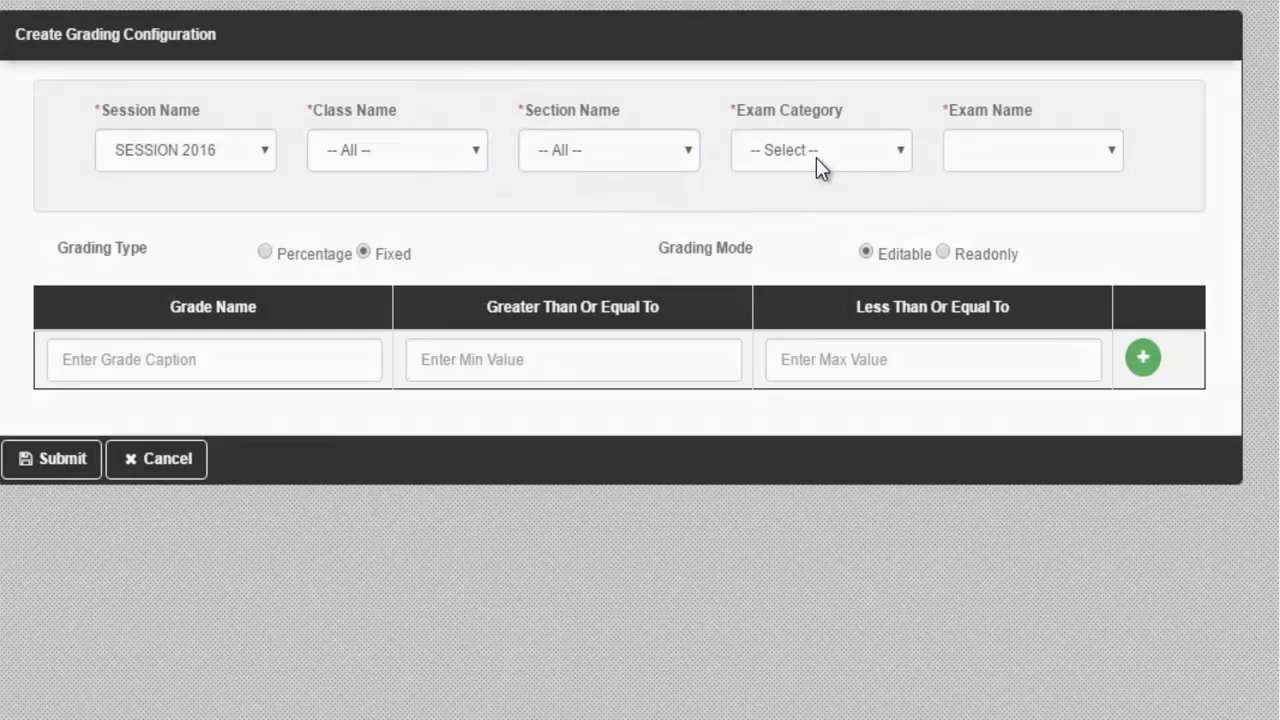
# - Choose All for the exam category and the exam name
pyautogui.click(815, 160)
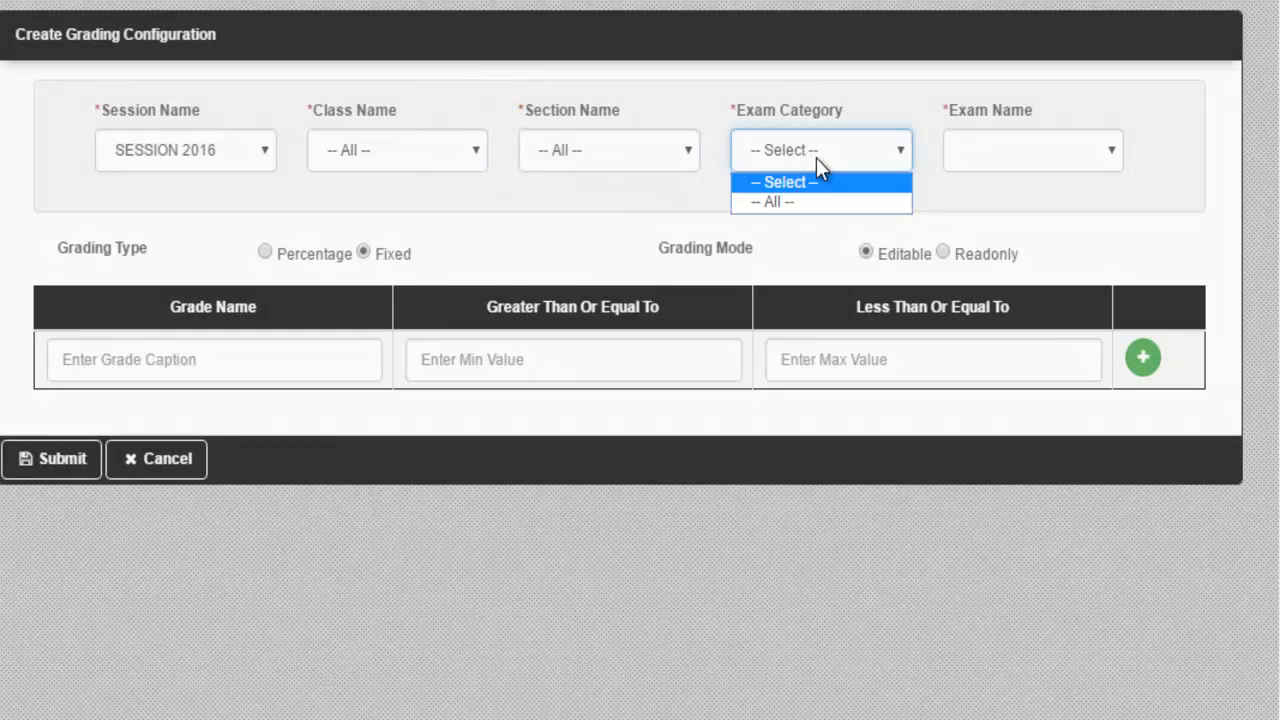
pyautogui.click(809, 202)
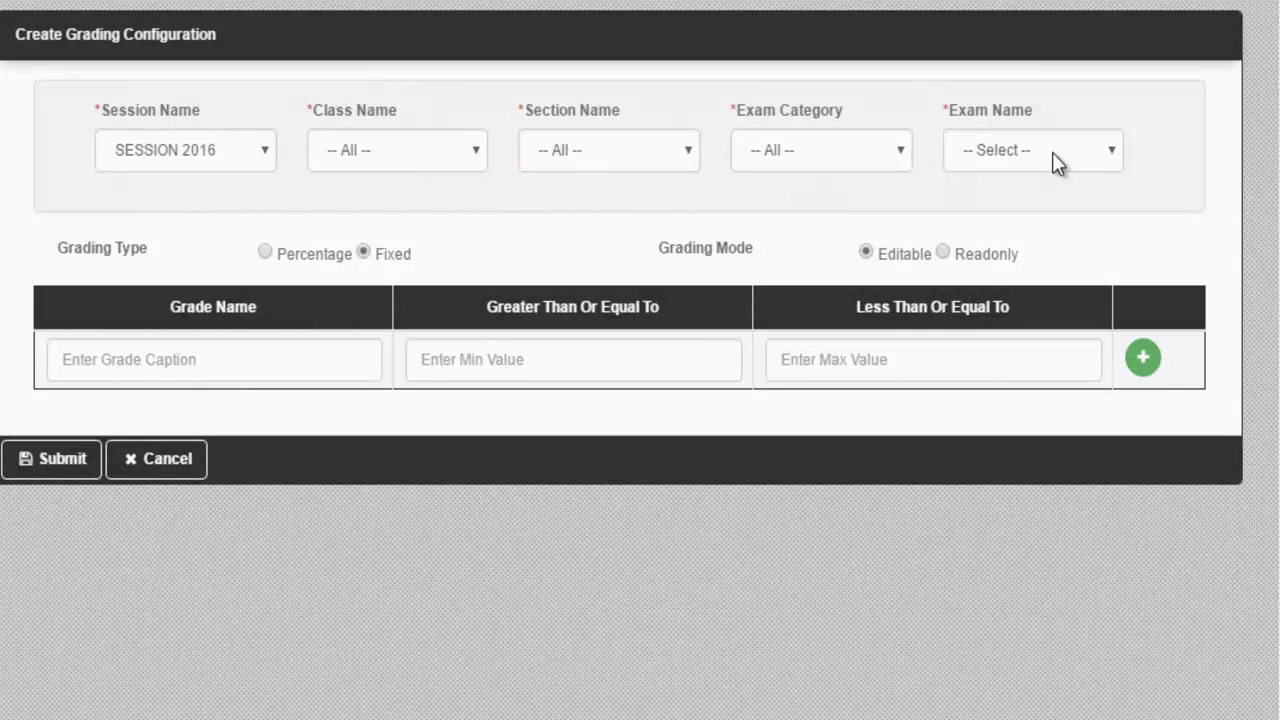
pyautogui.click(1023, 155)
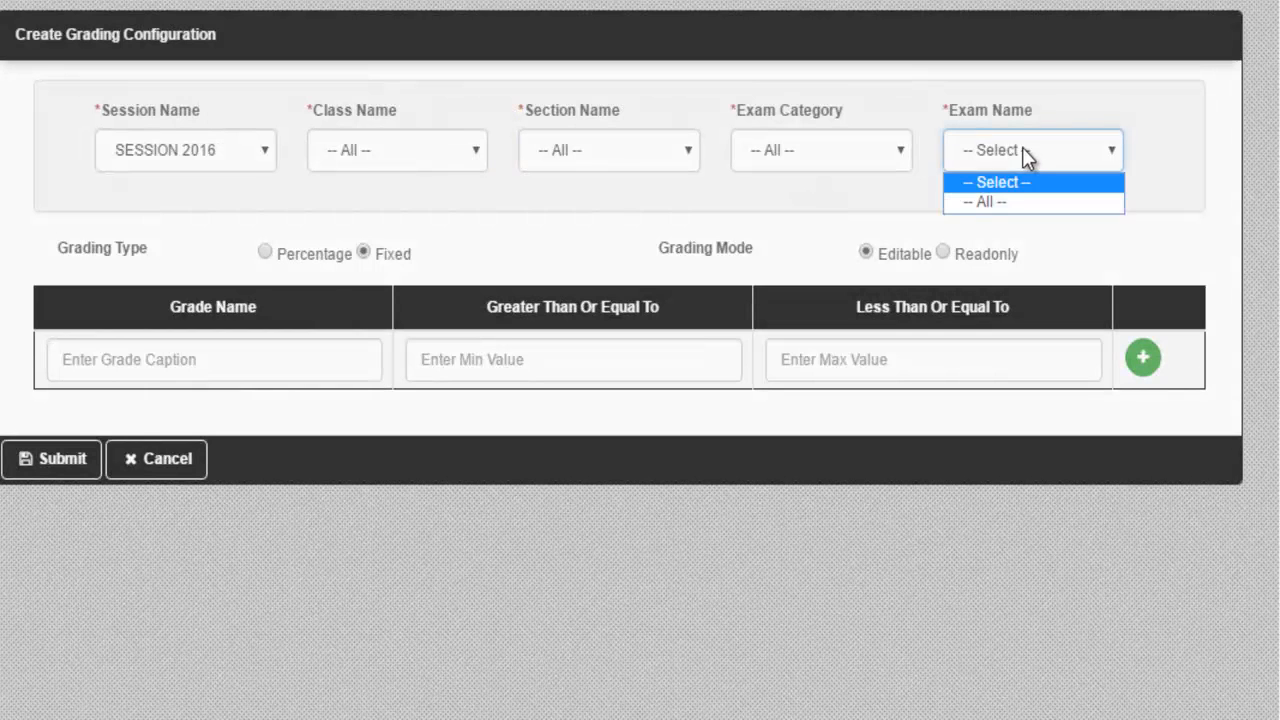
pyautogui.click(1016, 210)
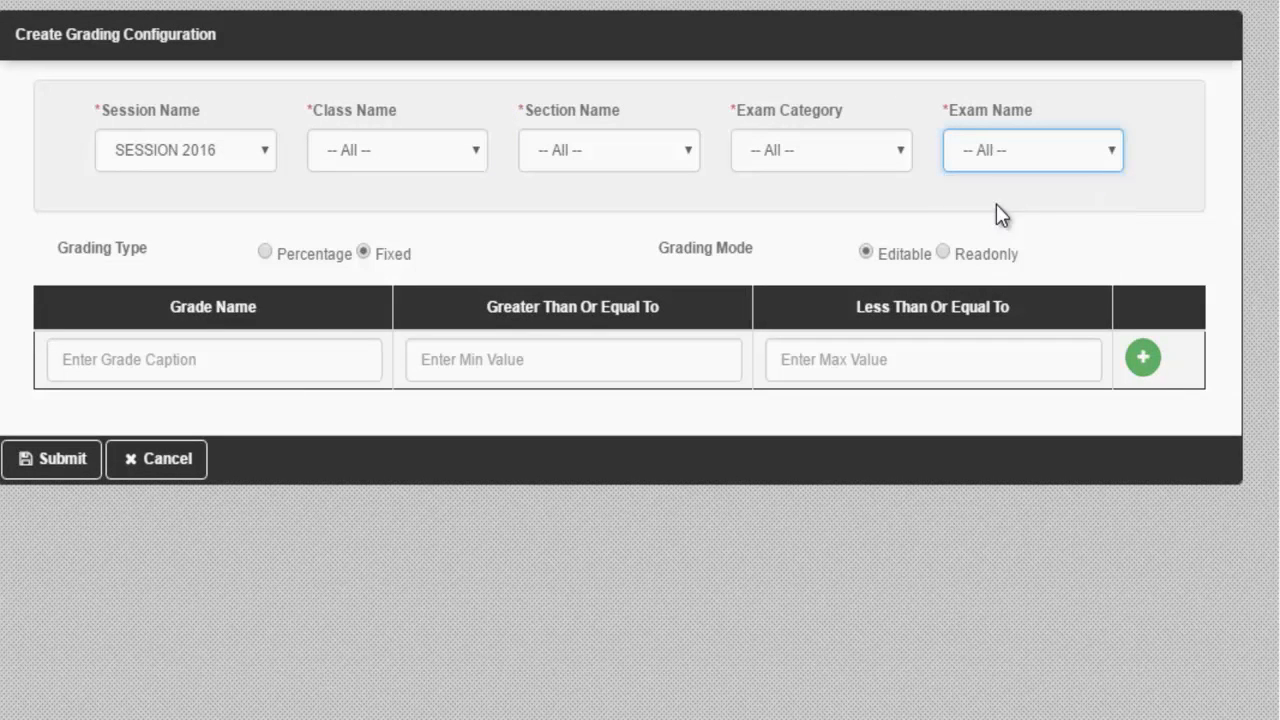
# - Try restricting the grading configuration to CLASS 1 with all of its sections
pyautogui.click(448, 151)
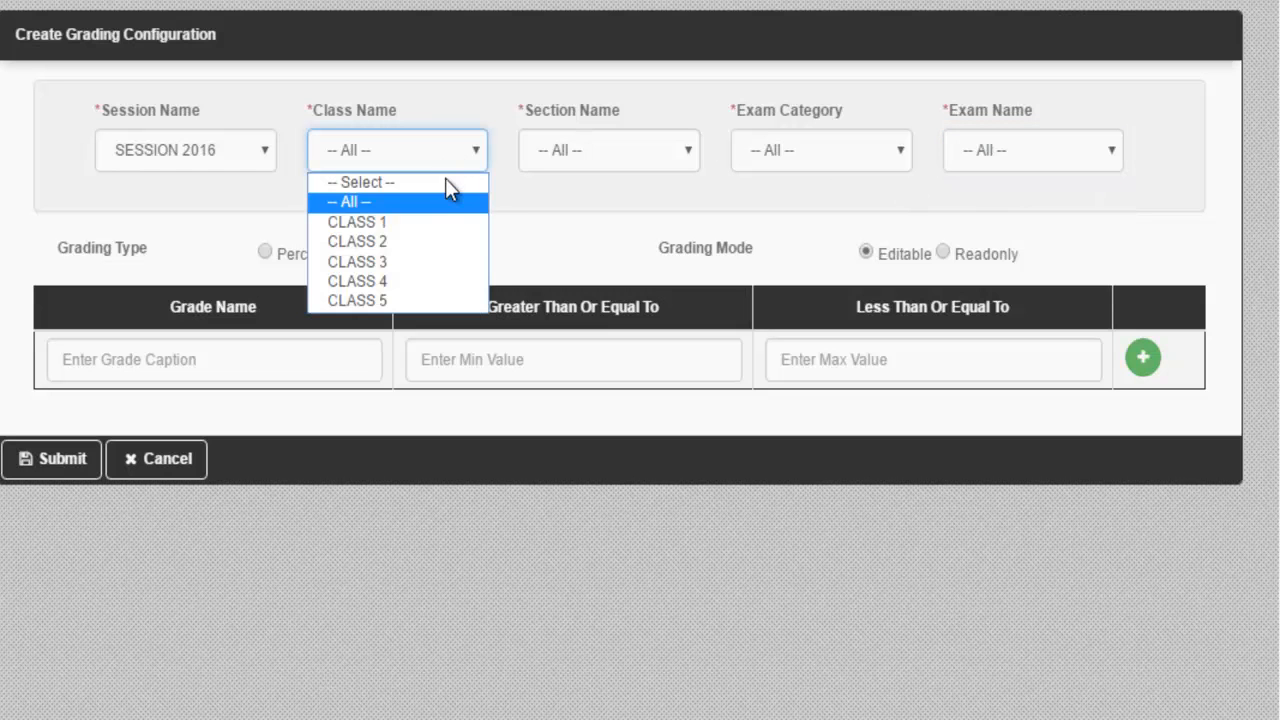
pyautogui.click(418, 227)
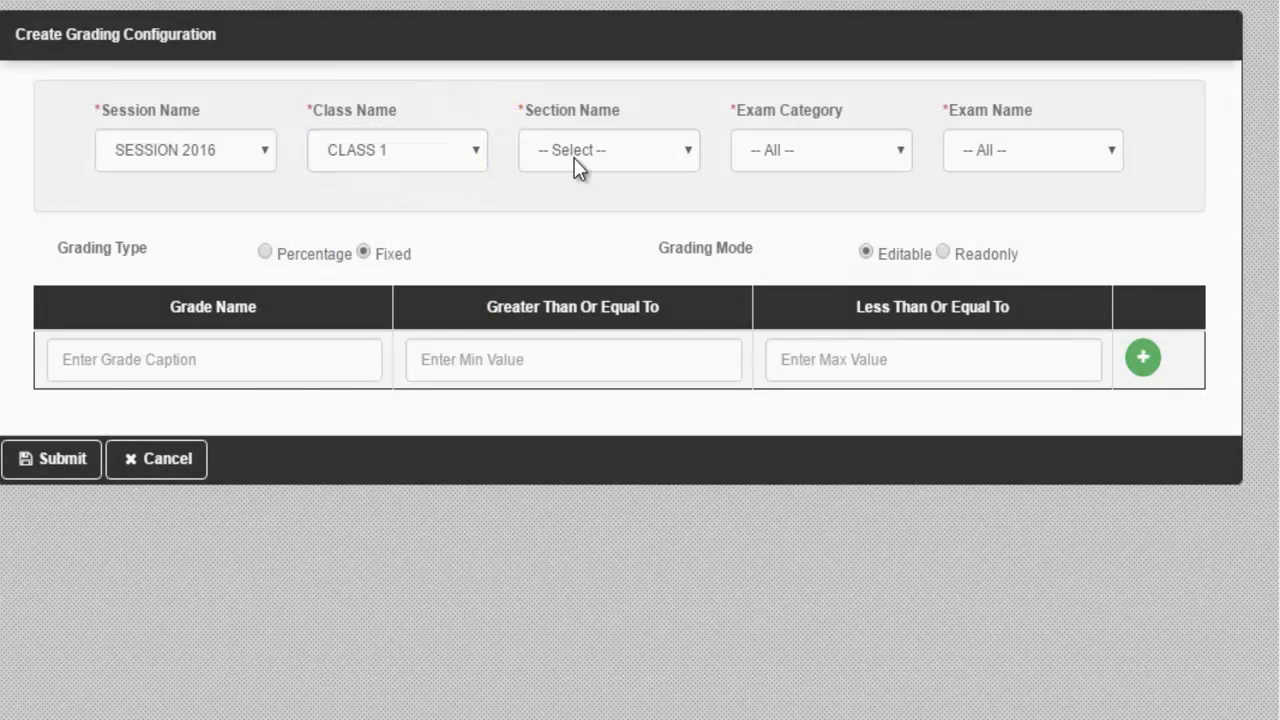
pyautogui.click(575, 155)
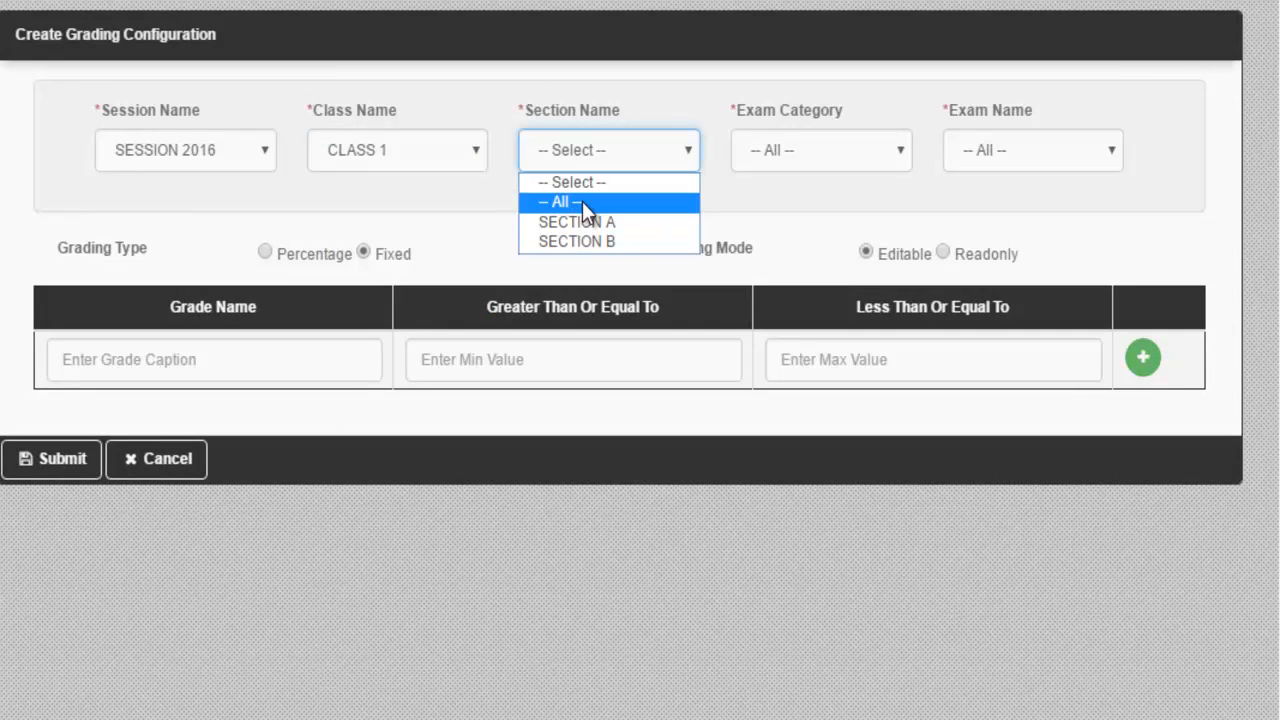
pyautogui.click(582, 201)
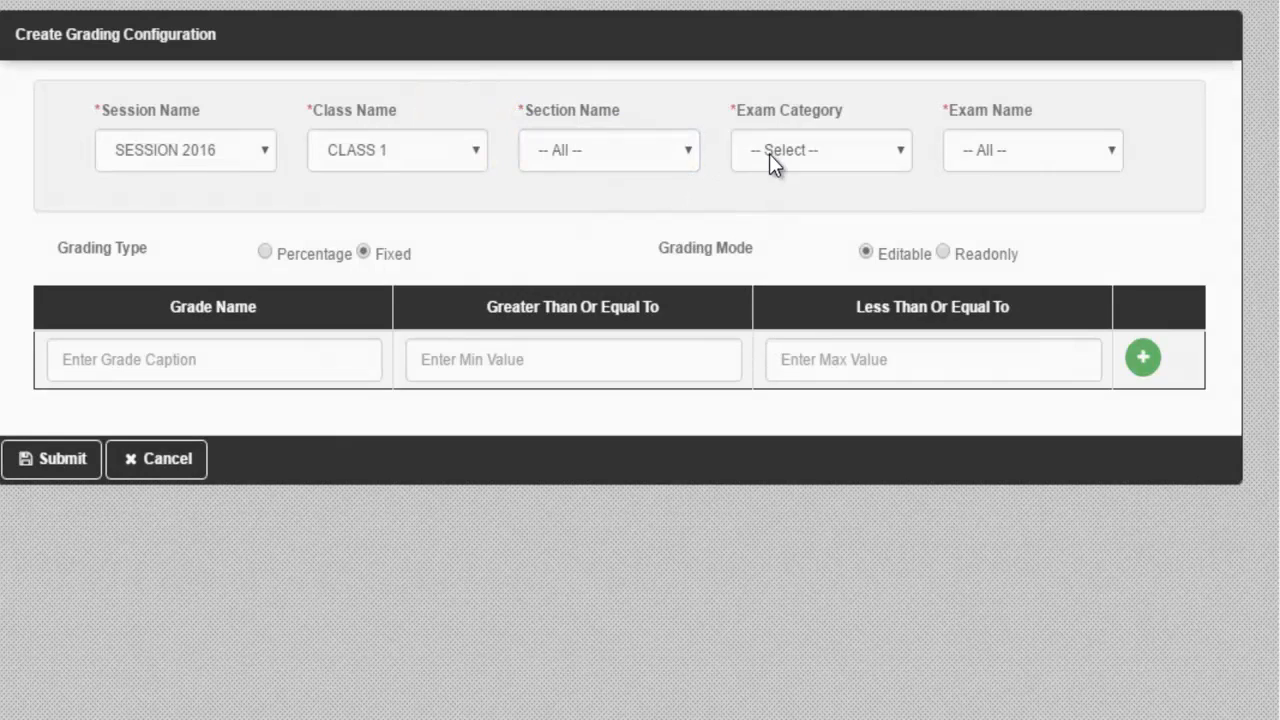
pyautogui.click(769, 153)
pyautogui.click(604, 155)
pyautogui.click(604, 155)
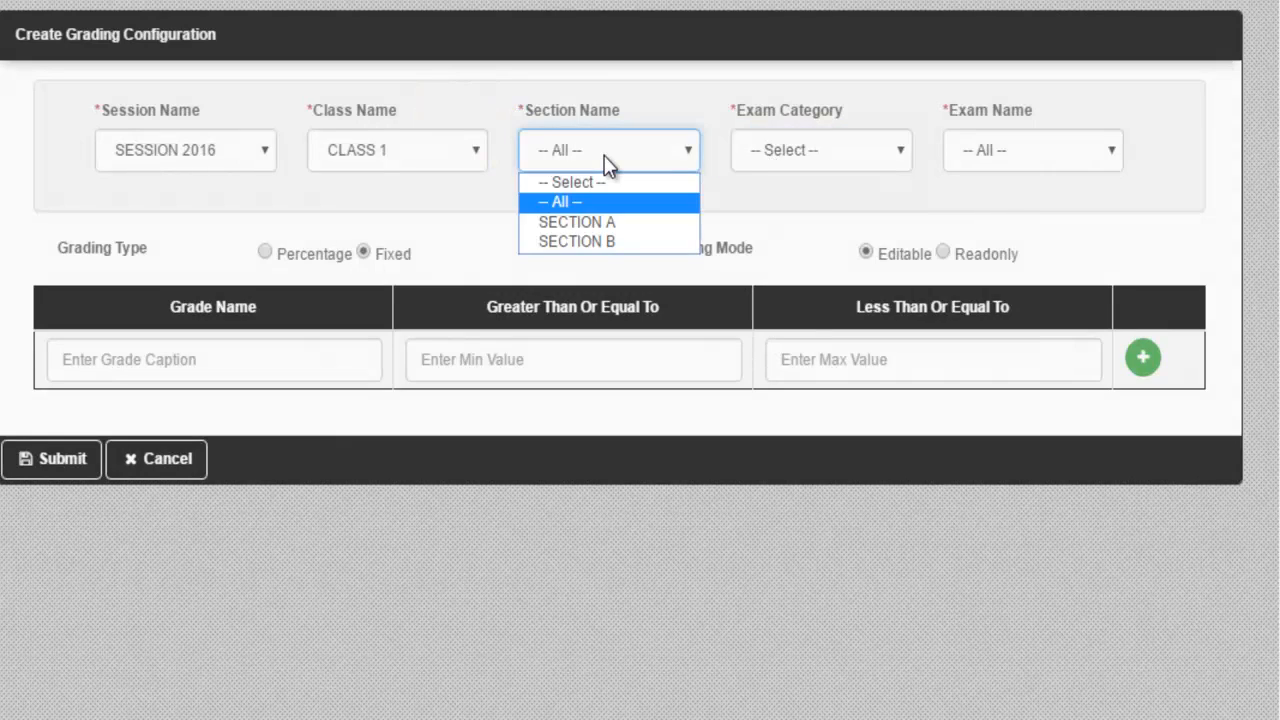
# - Set the class back to All and select all sections for it
pyautogui.click(383, 157)
pyautogui.click(383, 155)
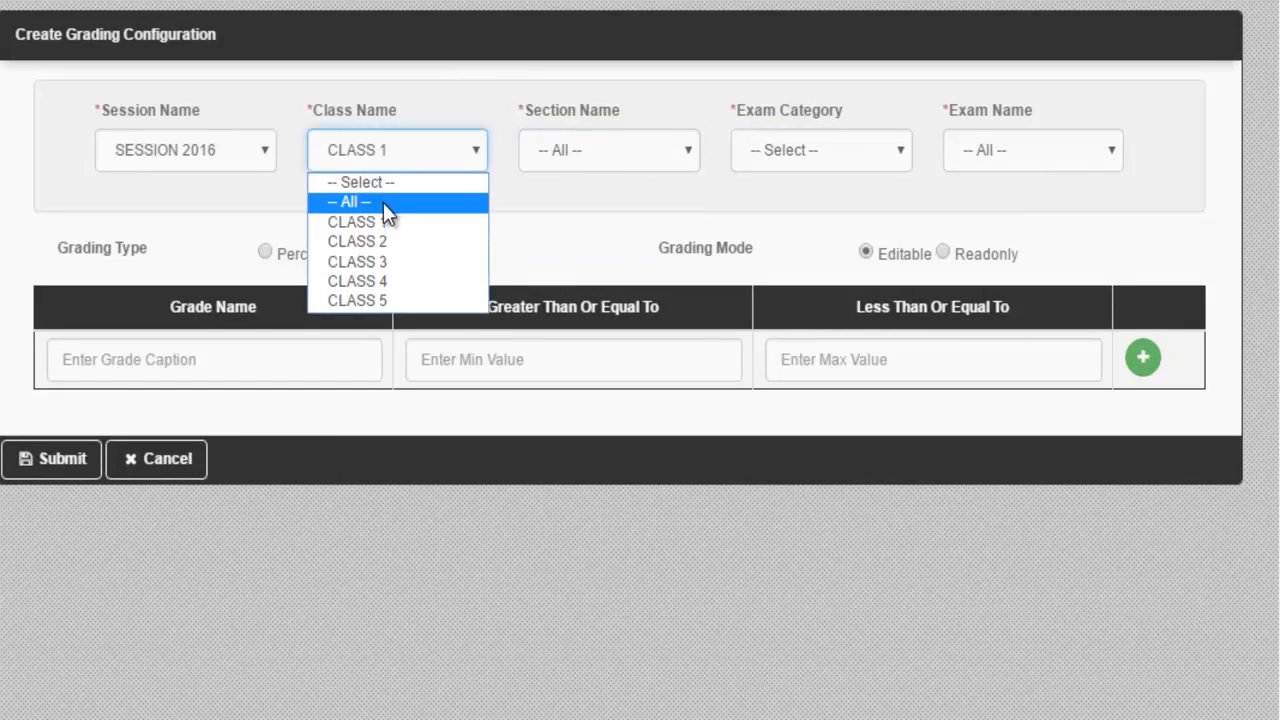
pyautogui.click(383, 201)
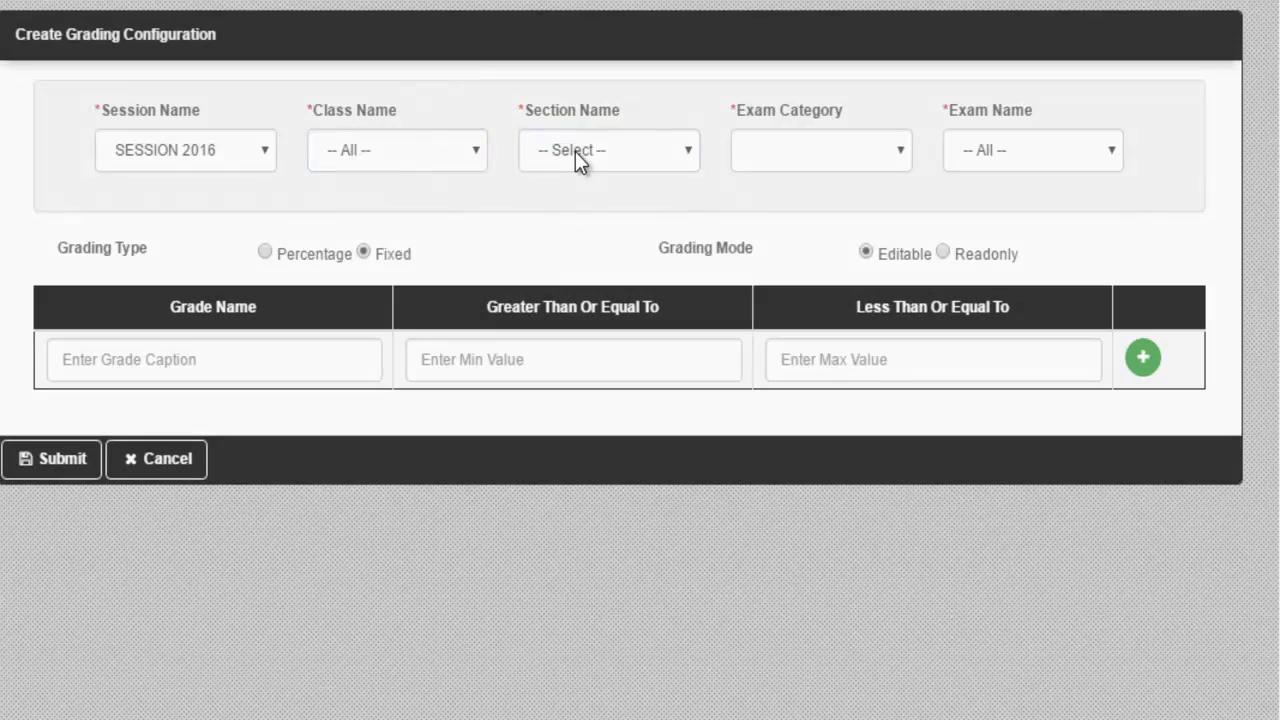
pyautogui.click(575, 152)
pyautogui.click(588, 202)
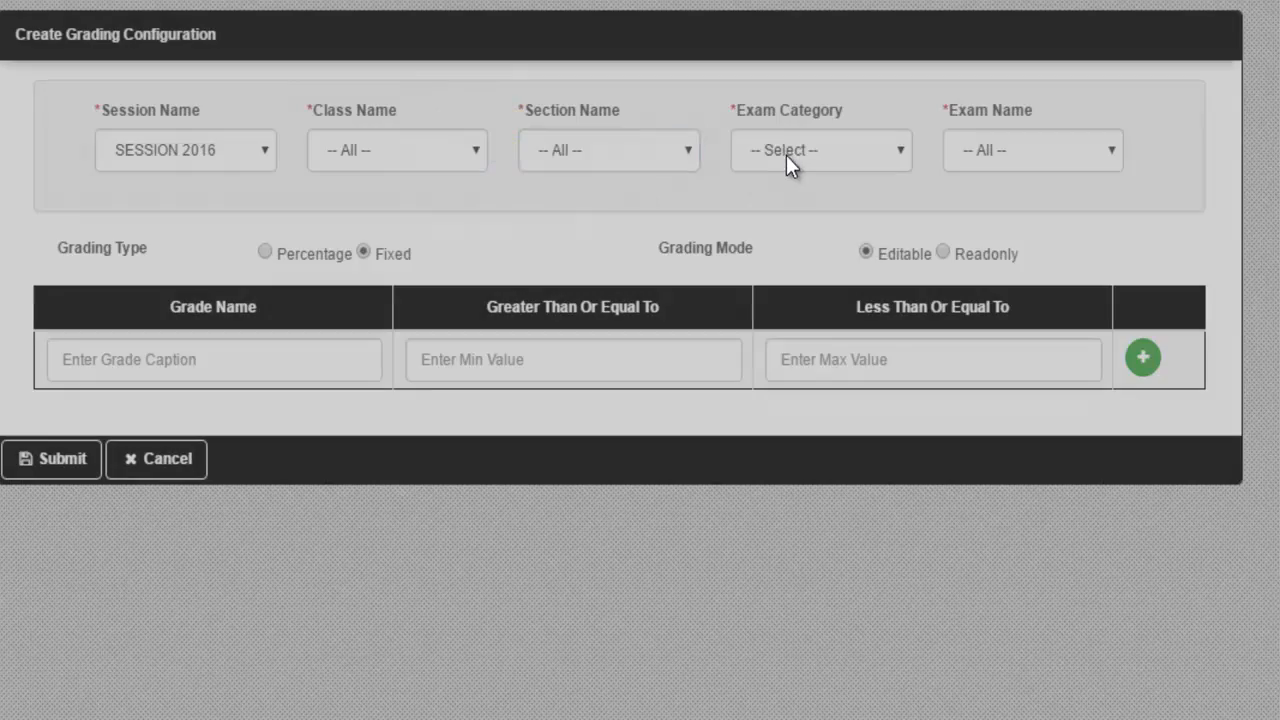
# - Reselect All for the exam category and the exam name
pyautogui.click(788, 155)
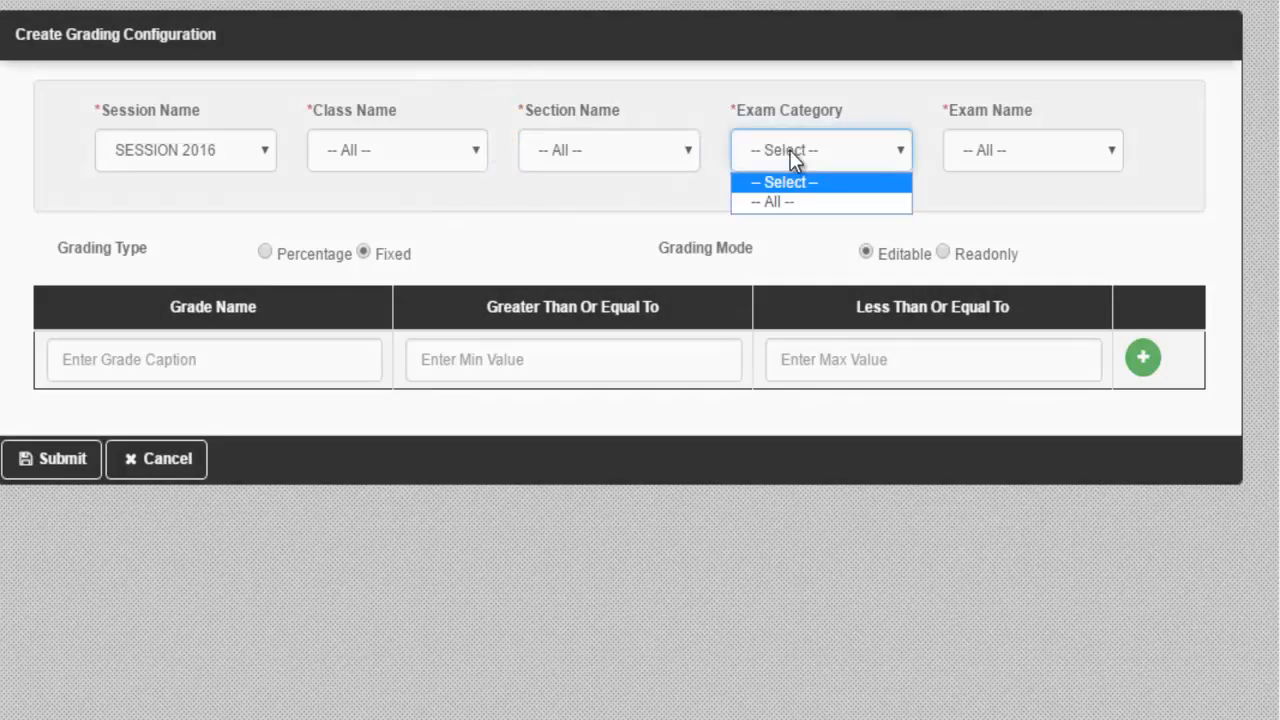
pyautogui.click(793, 201)
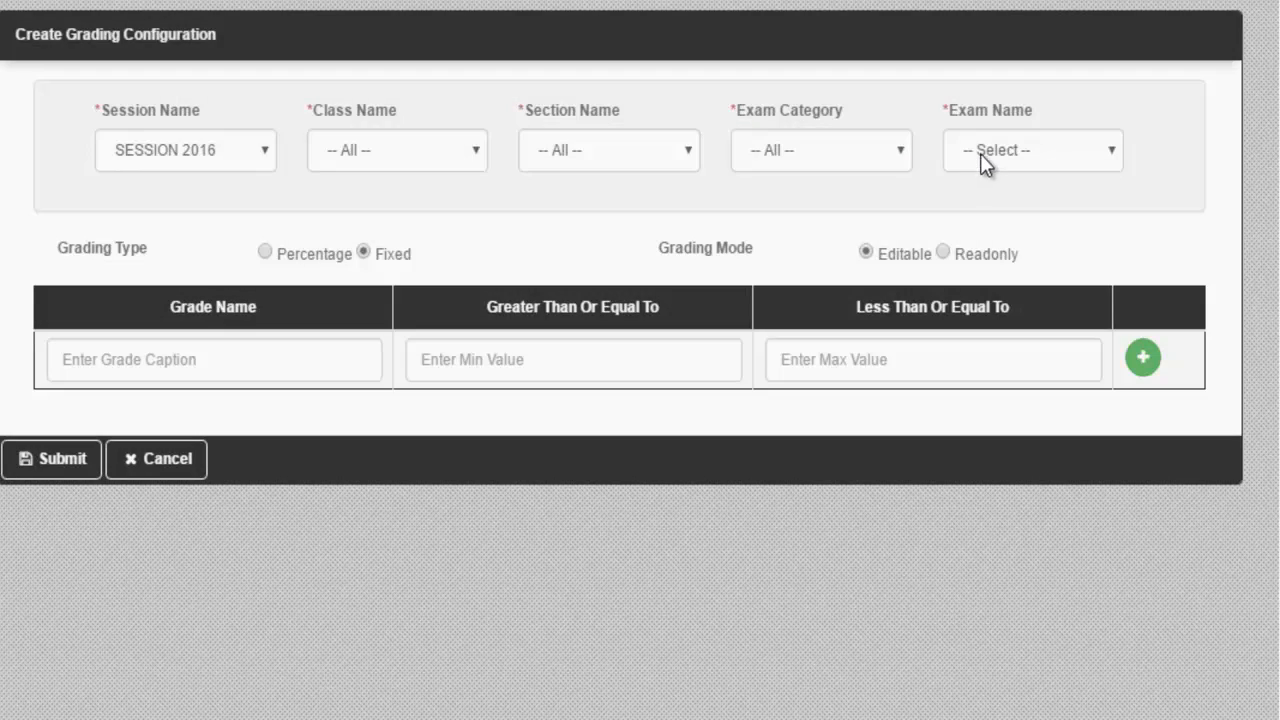
pyautogui.click(981, 155)
pyautogui.click(989, 197)
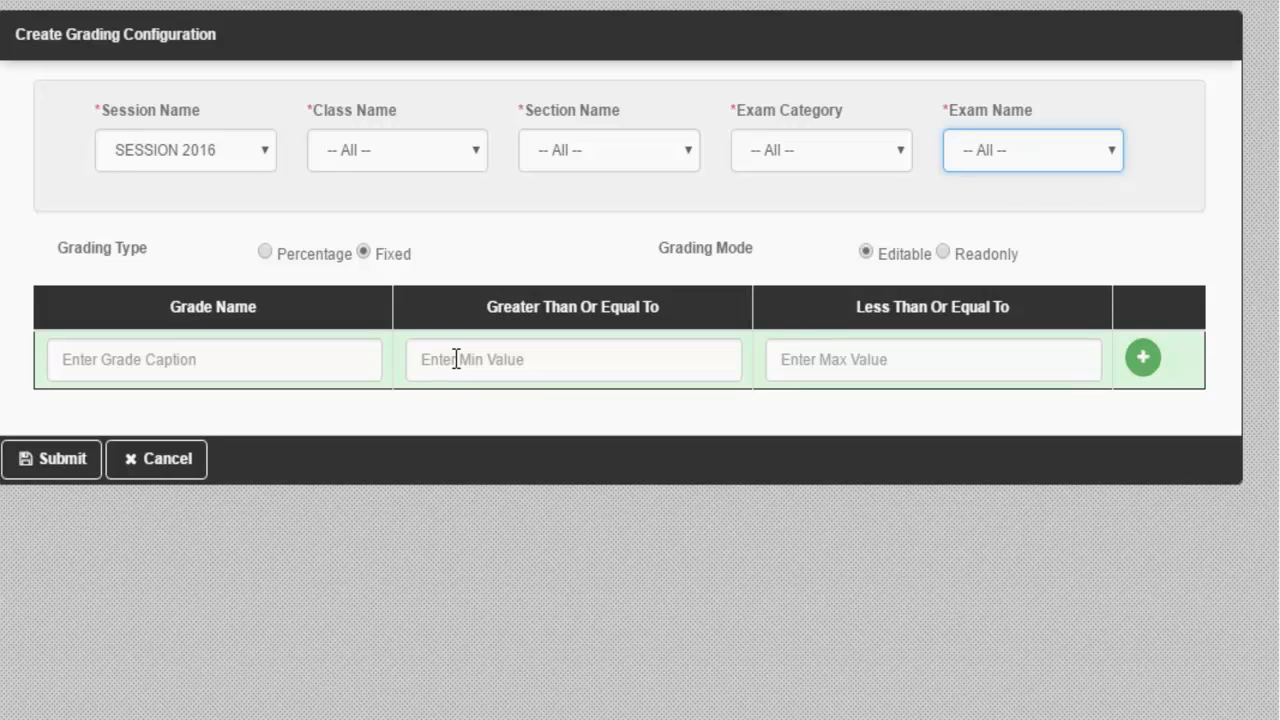
# - Define the first grade as A+ with a minimum value of 20 and a maximum value of 25
pyautogui.click(329, 358)
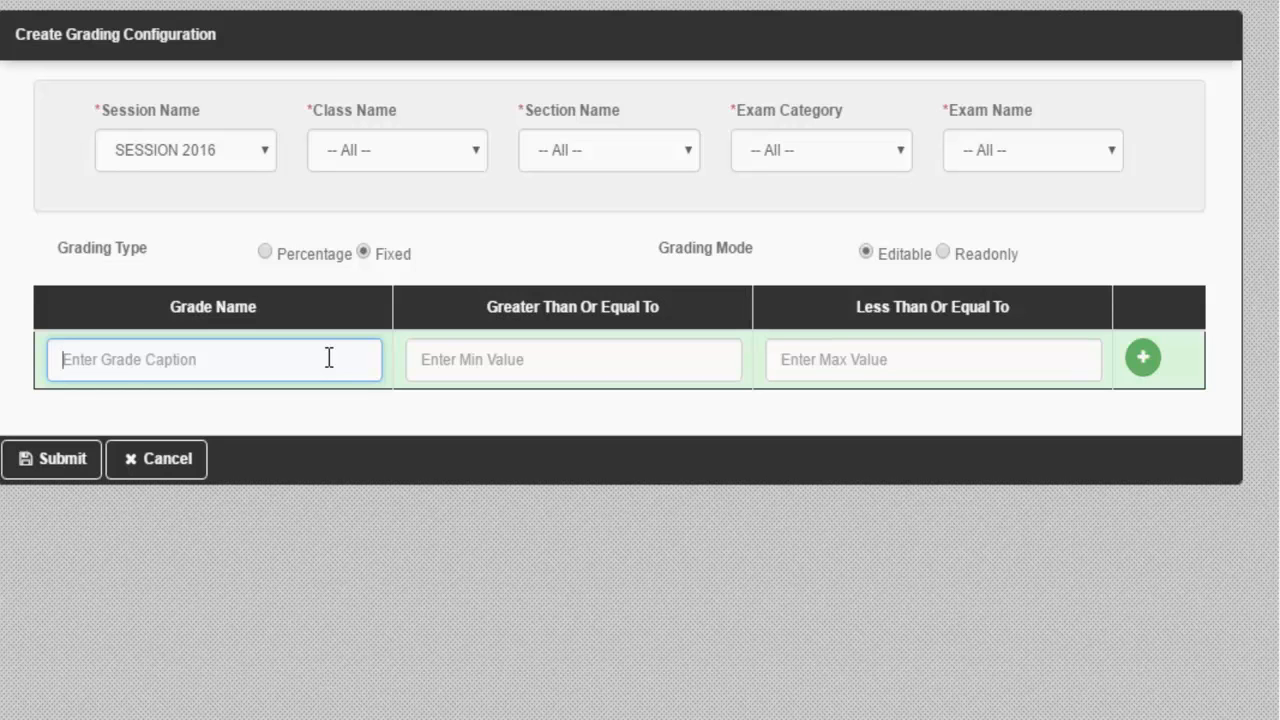
pyautogui.write('A+')
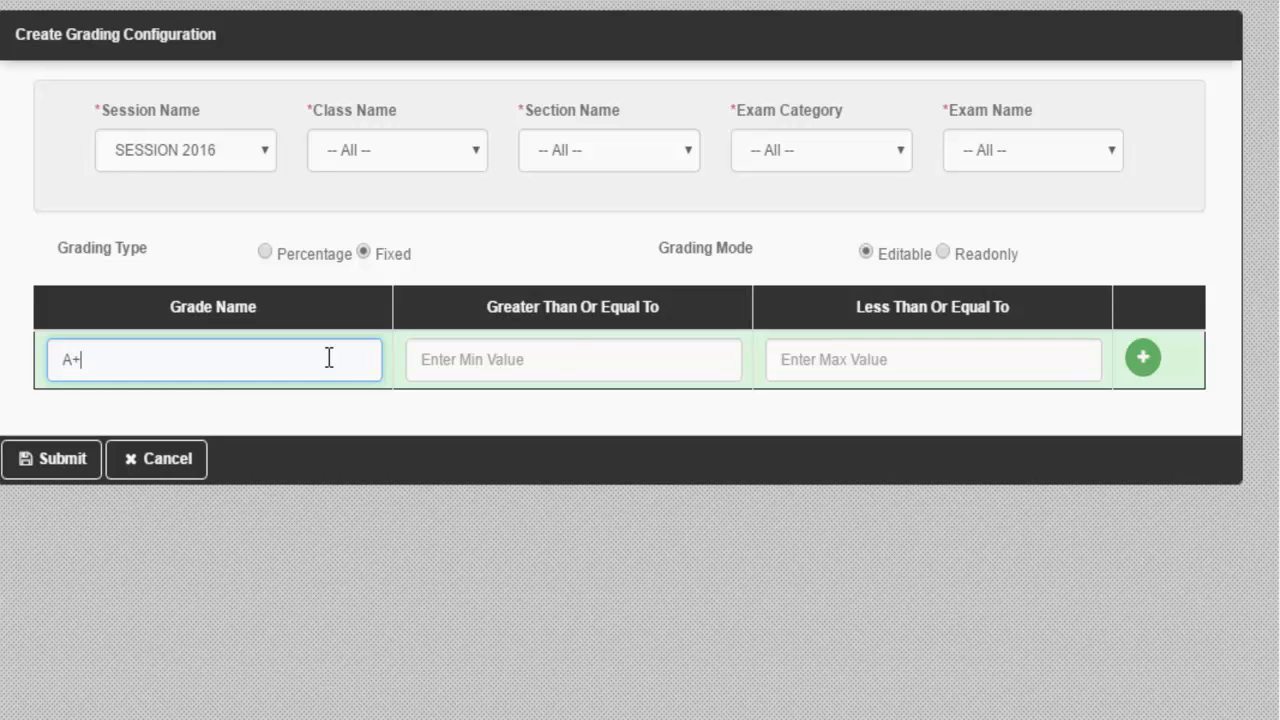
pyautogui.click(576, 357)
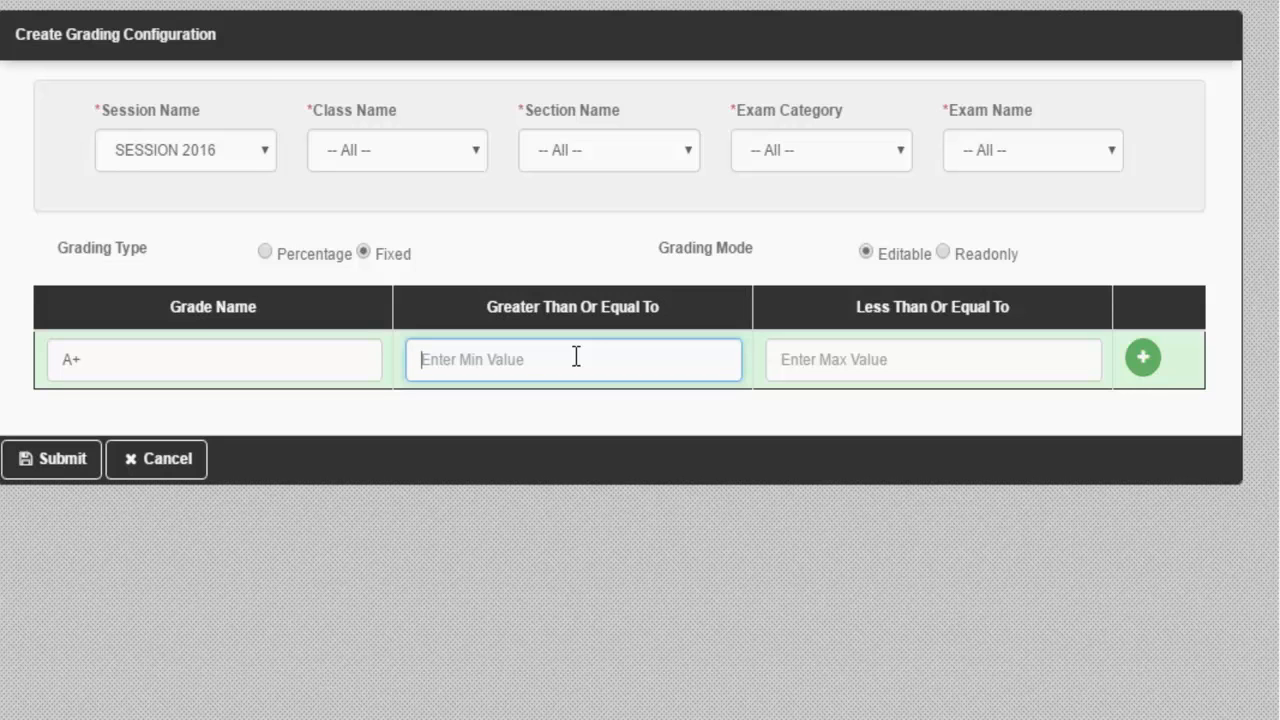
pyautogui.write('20')
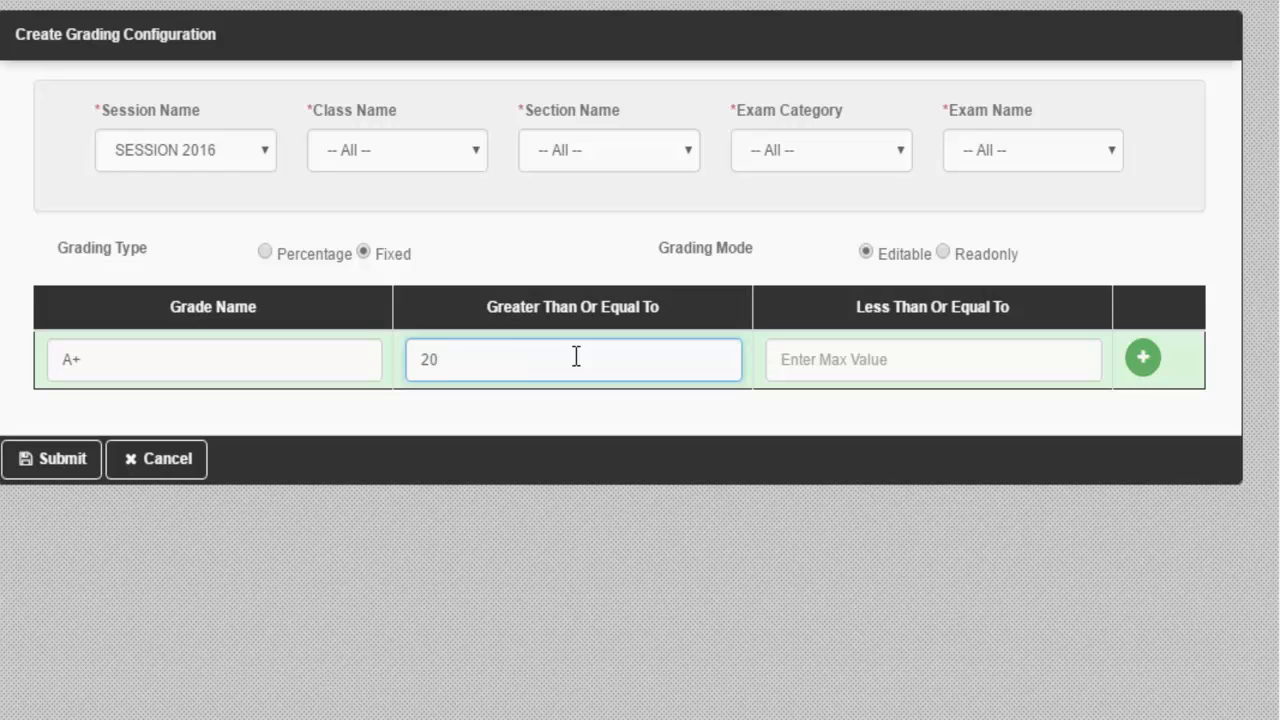
pyautogui.click(784, 361)
pyautogui.write('25')
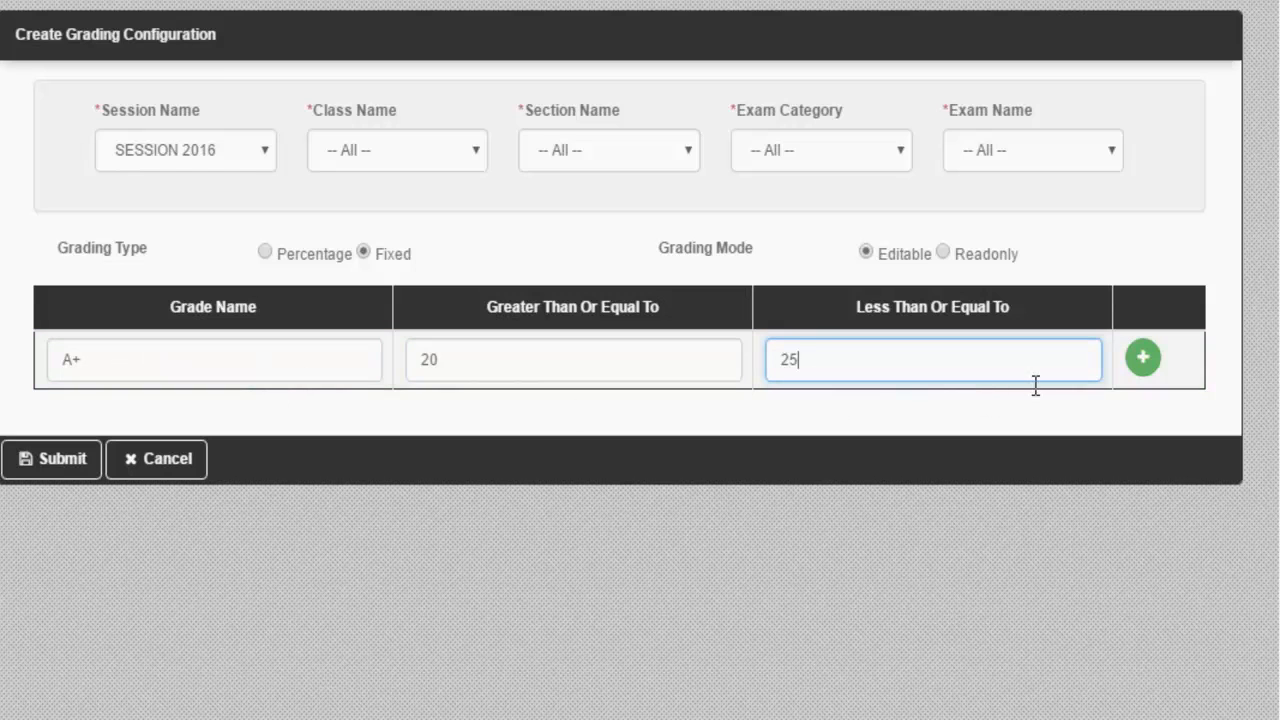
# - Add a second grade row named A with a minimum value of 15 and a maximum value of 20
pyautogui.click(1143, 360)
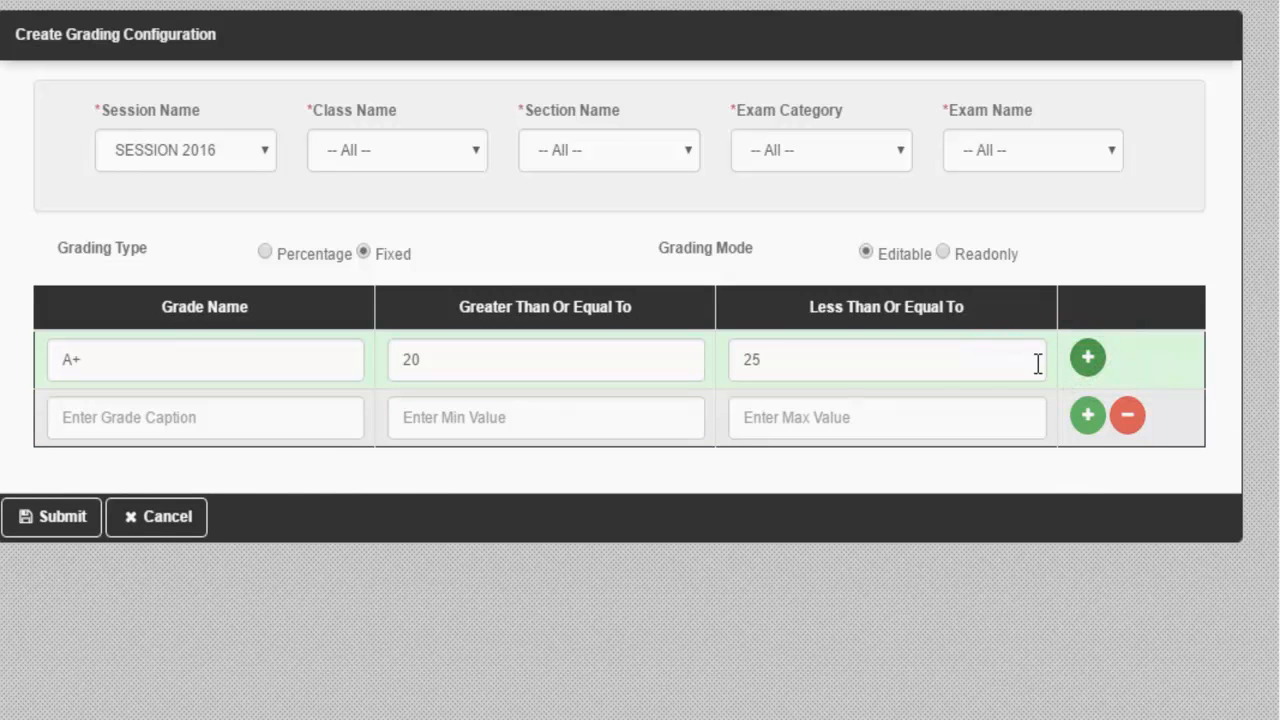
pyautogui.click(260, 418)
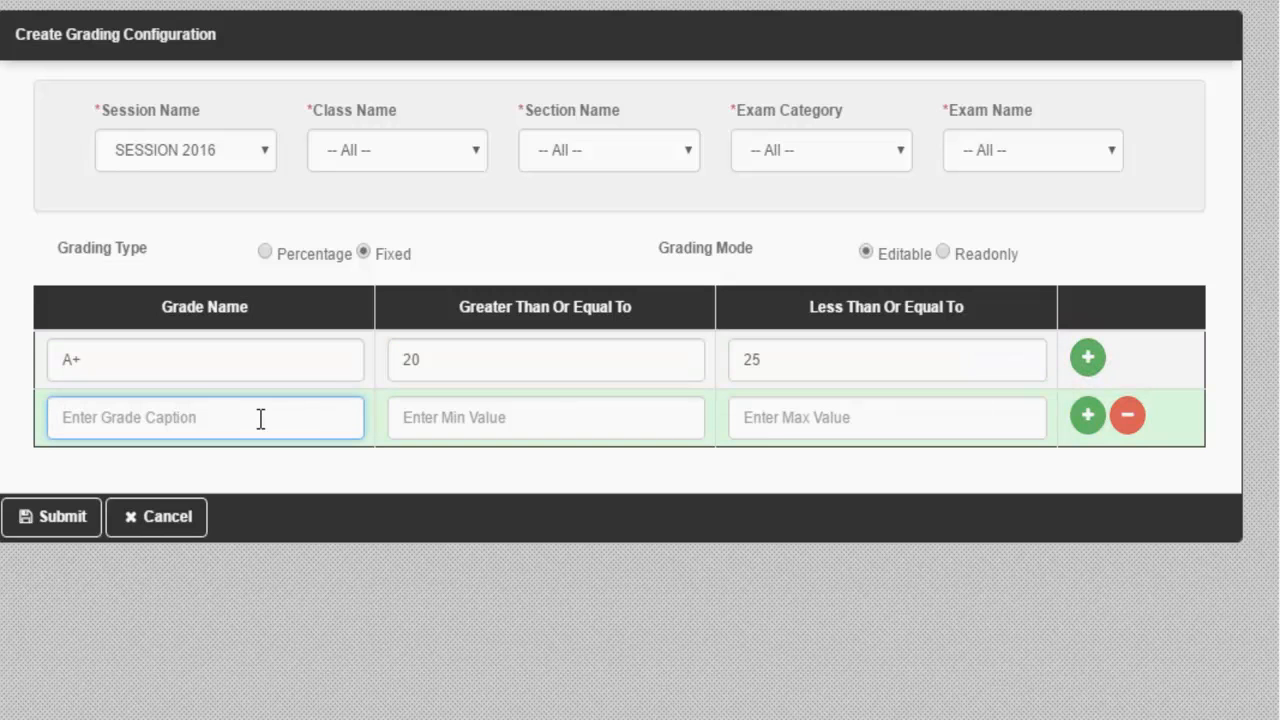
pyautogui.write('A')
pyautogui.click(483, 419)
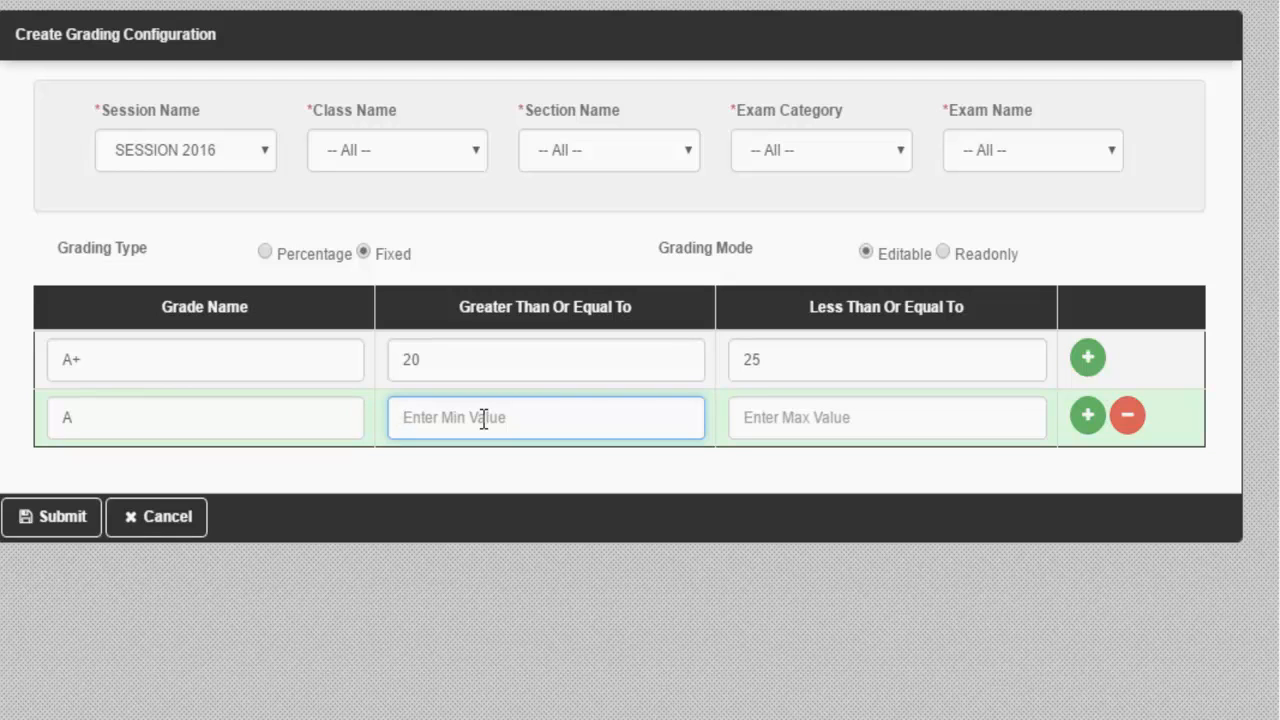
pyautogui.write('15')
pyautogui.click(744, 417)
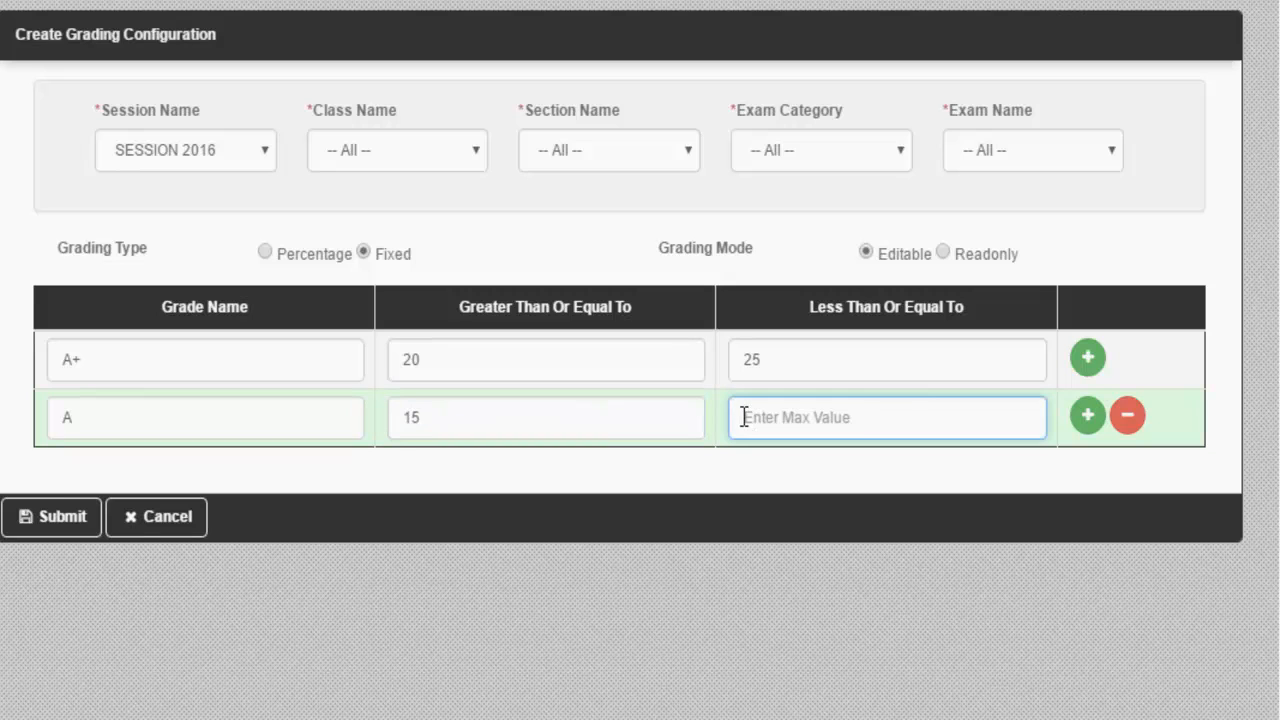
pyautogui.write('20')
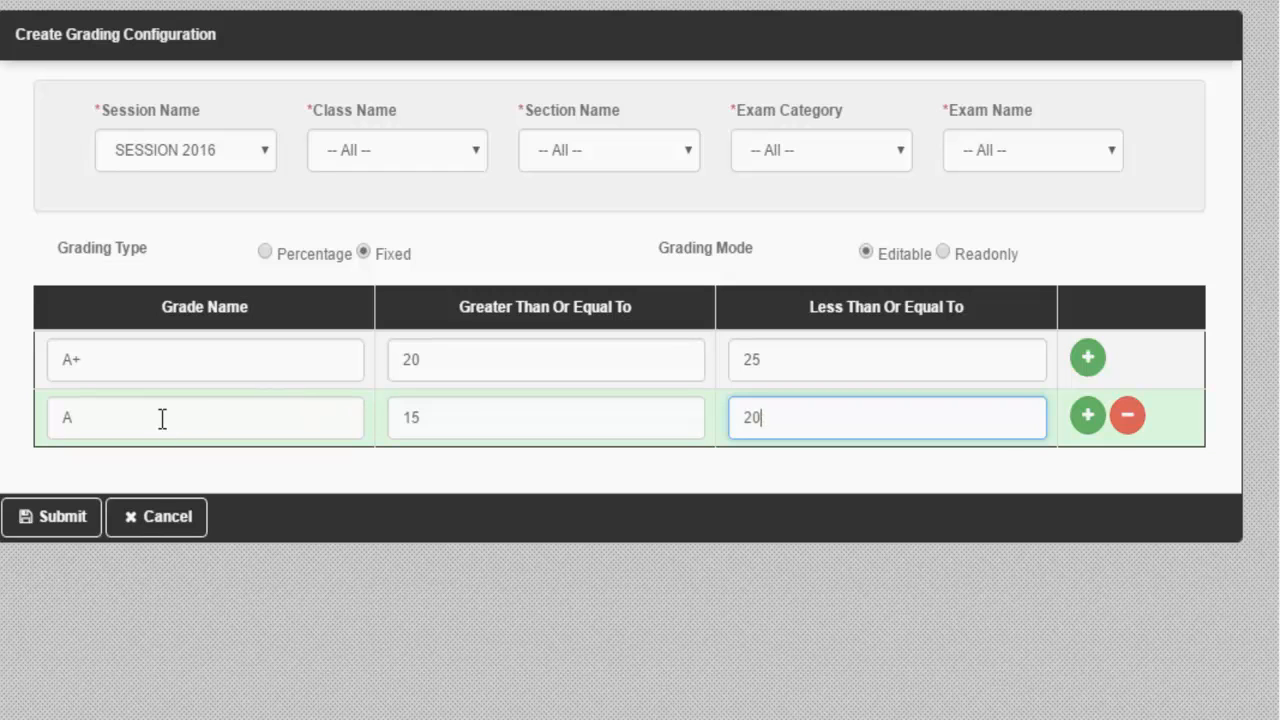
# - Add a third grade row named B+ with a minimum value of 10 and a maximum value of 14
pyautogui.click(1088, 418)
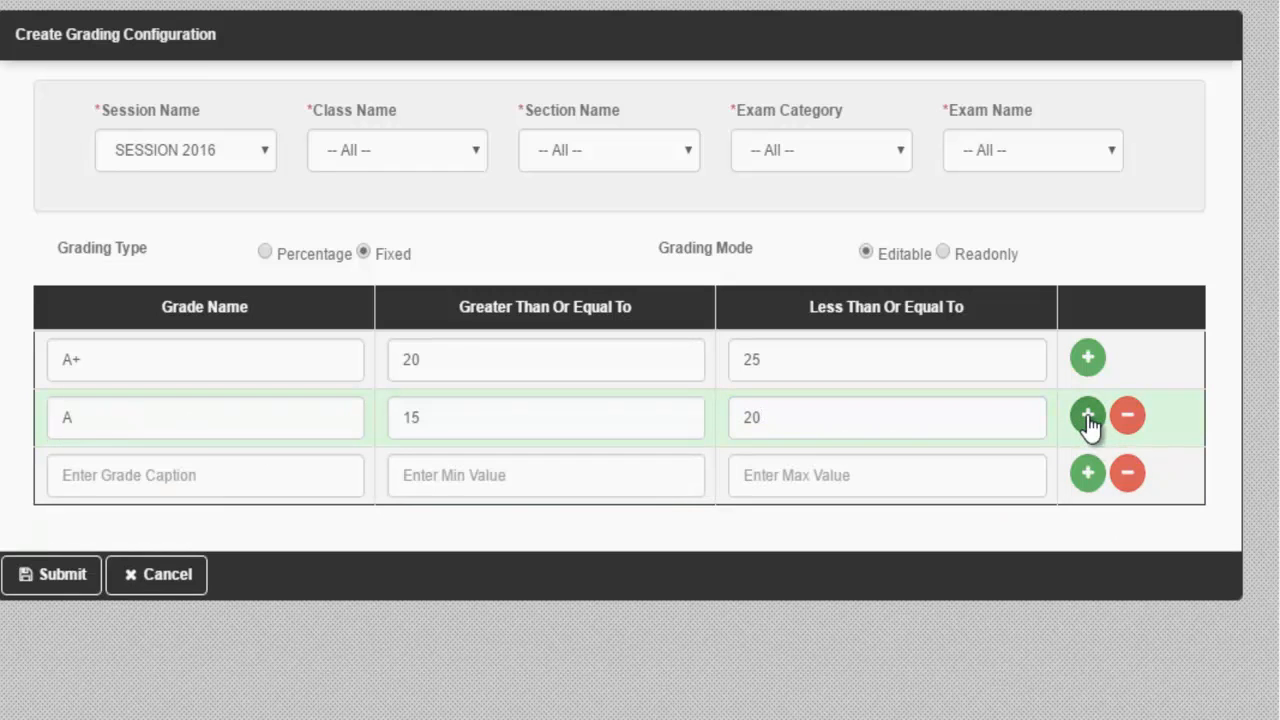
pyautogui.click(127, 466)
pyautogui.write('B')
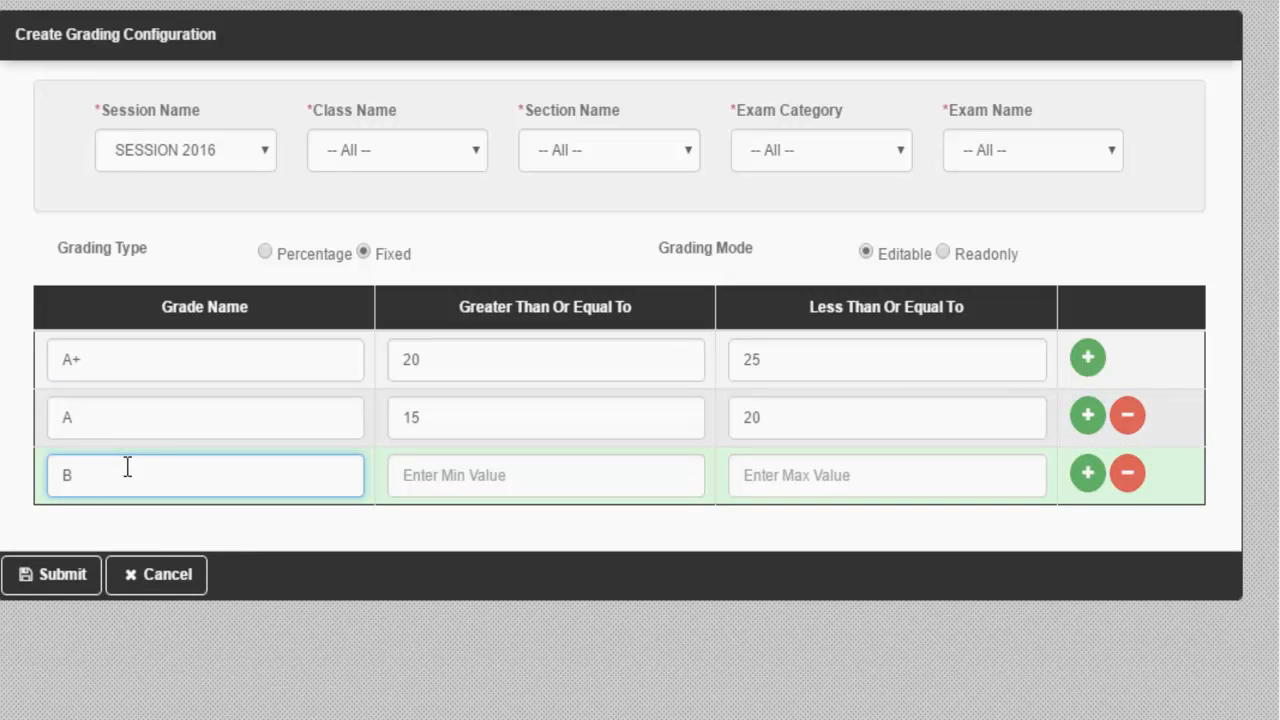
pyautogui.write('+')
pyautogui.click(482, 476)
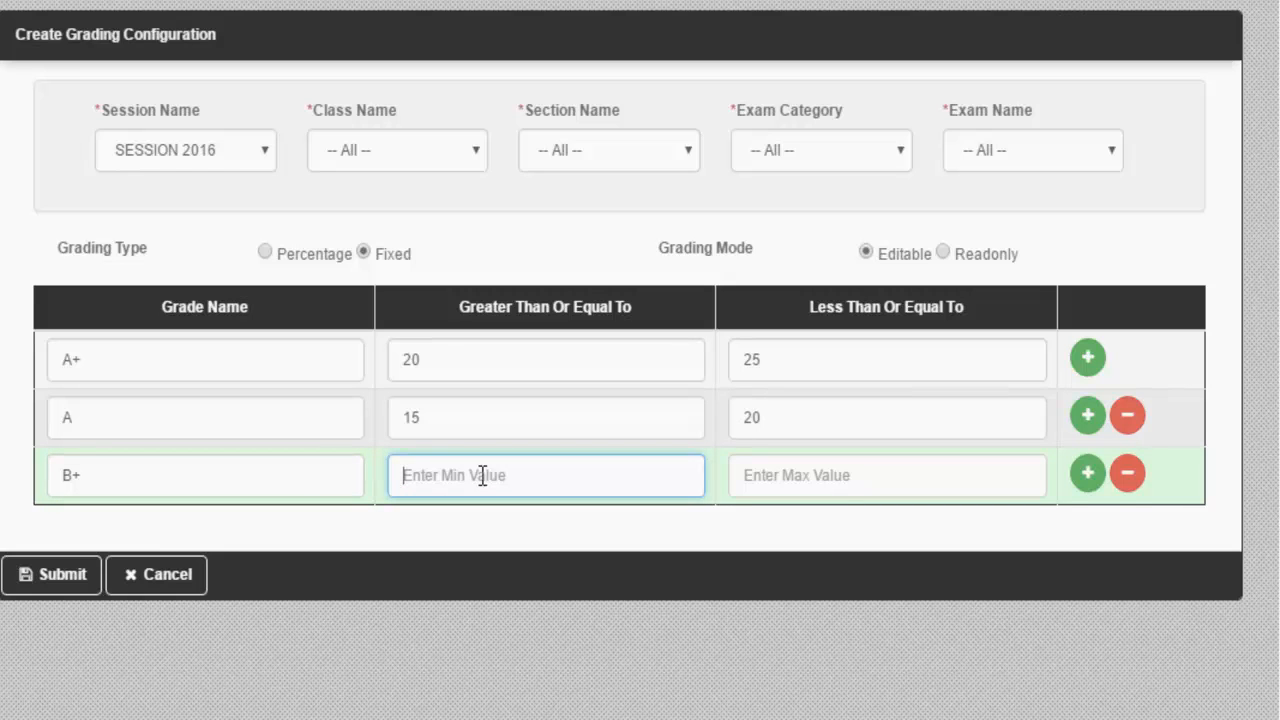
pyautogui.write('10')
pyautogui.click(757, 475)
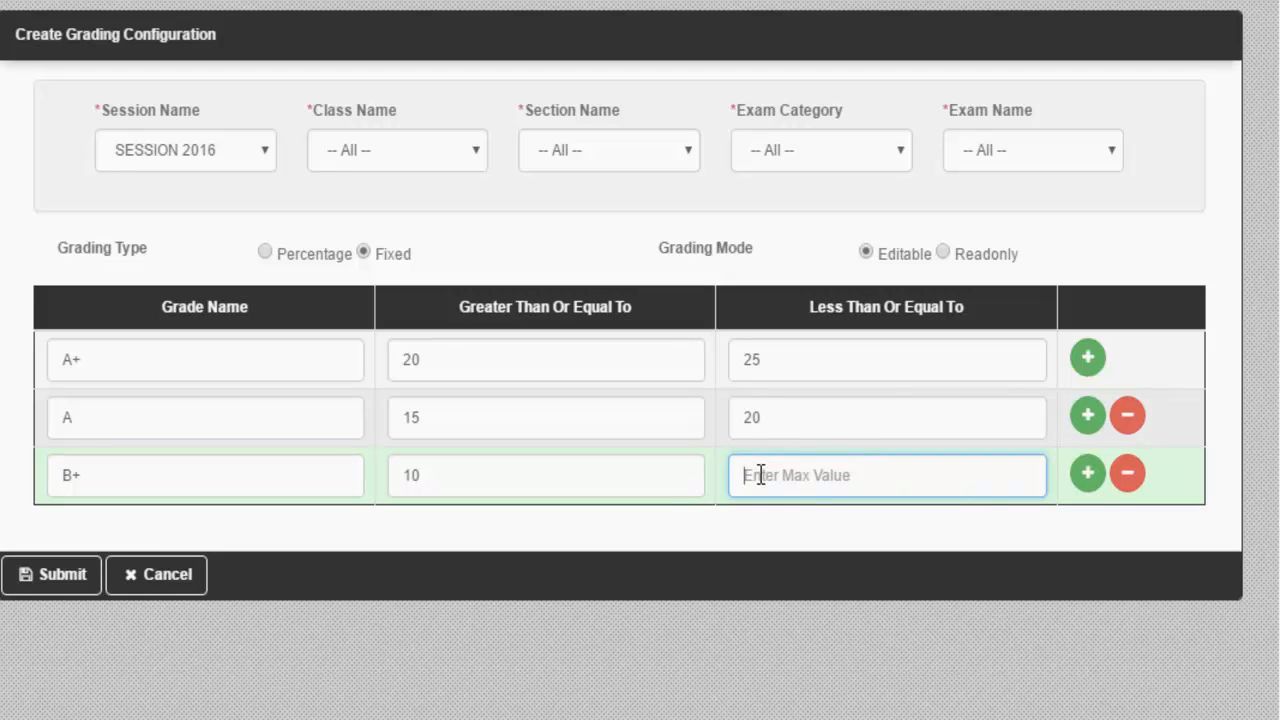
pyautogui.write('14')
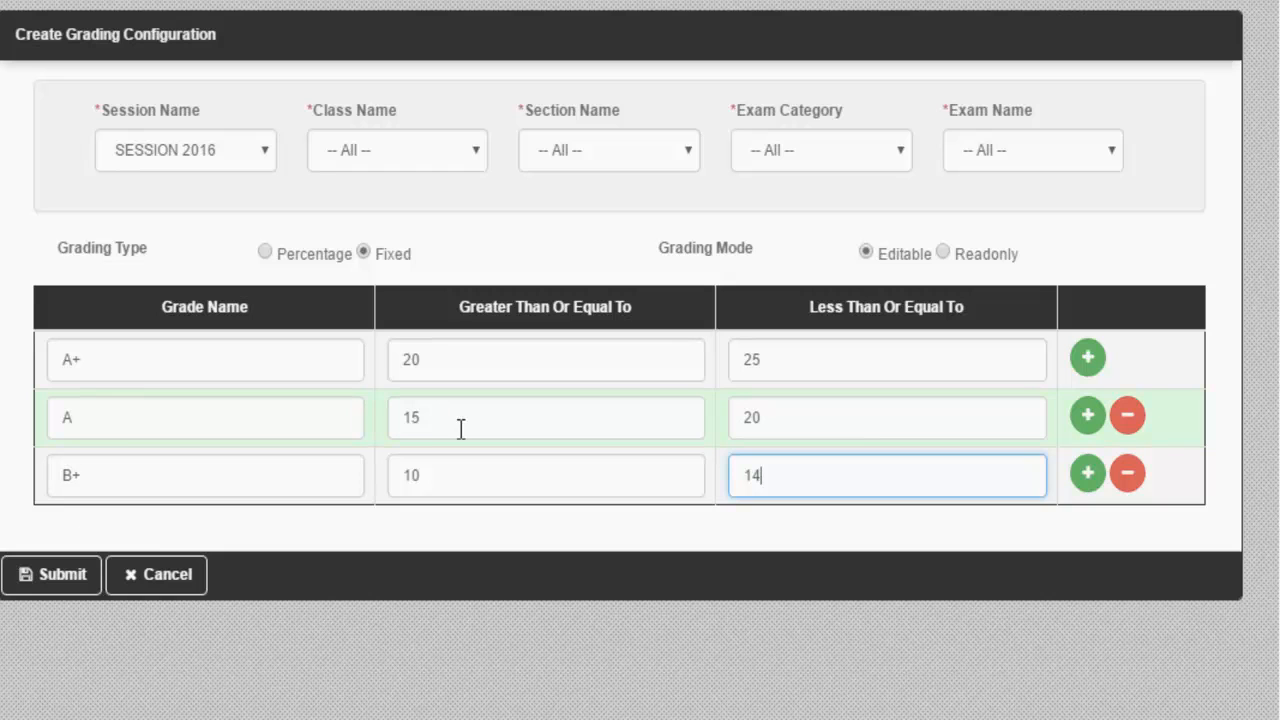
# - Set the maximum value of grade A to 19
pyautogui.click(763, 417)
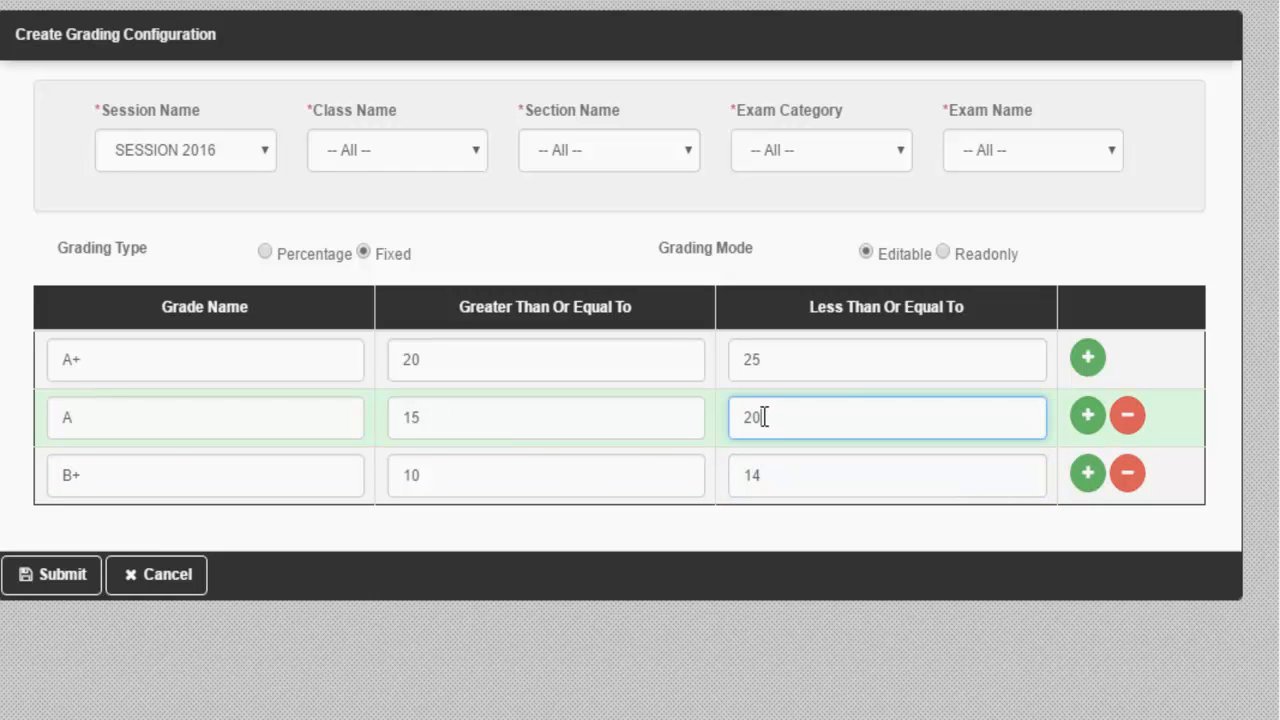
pyautogui.press('BackSpace')
pyautogui.press('BackSpace')
pyautogui.write('19')
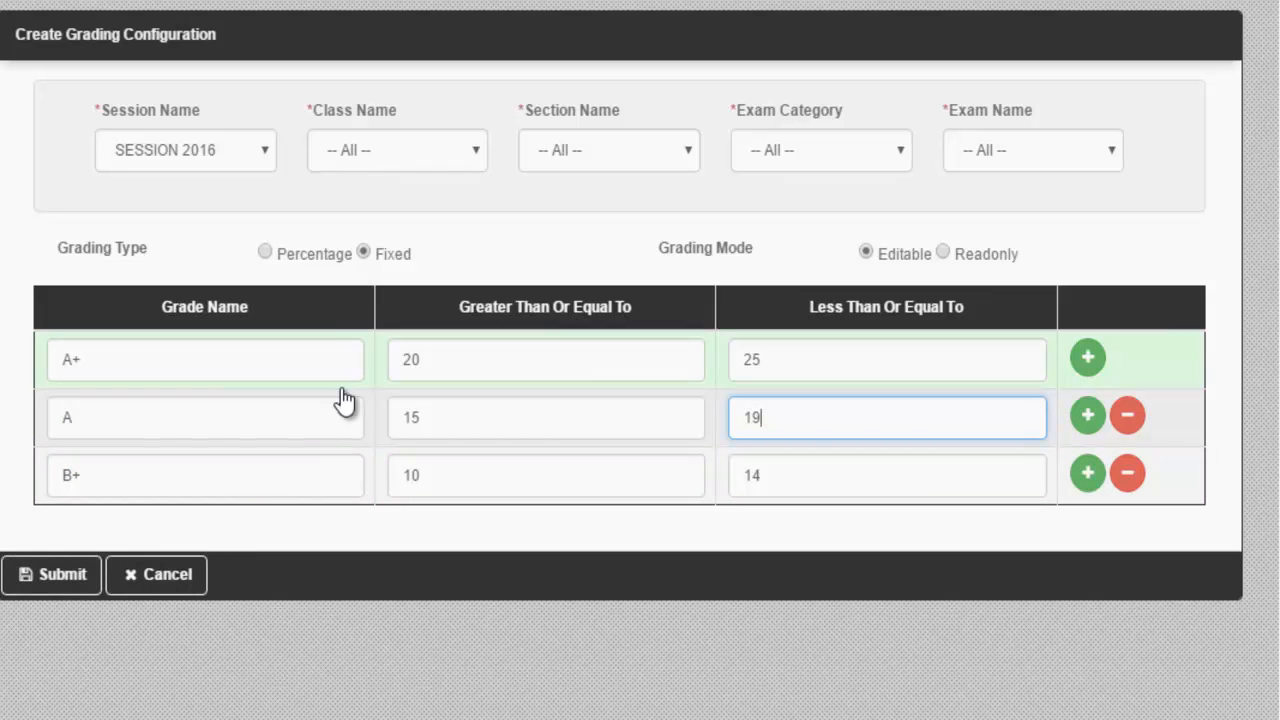
# - Switch the grading type to Percentage and set the A+ range to a minimum of 90 and a maximum of 100
pyautogui.click(264, 252)
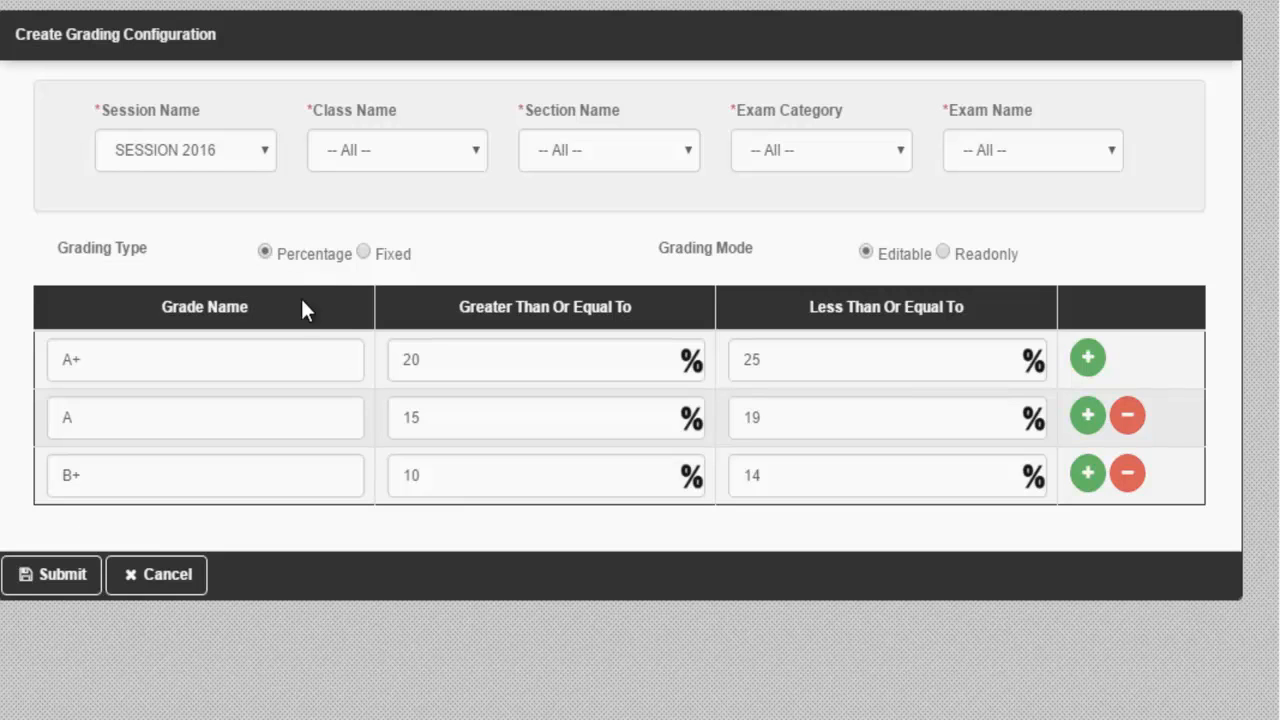
pyautogui.moveTo(424, 358); pyautogui.dragTo(366, 349)
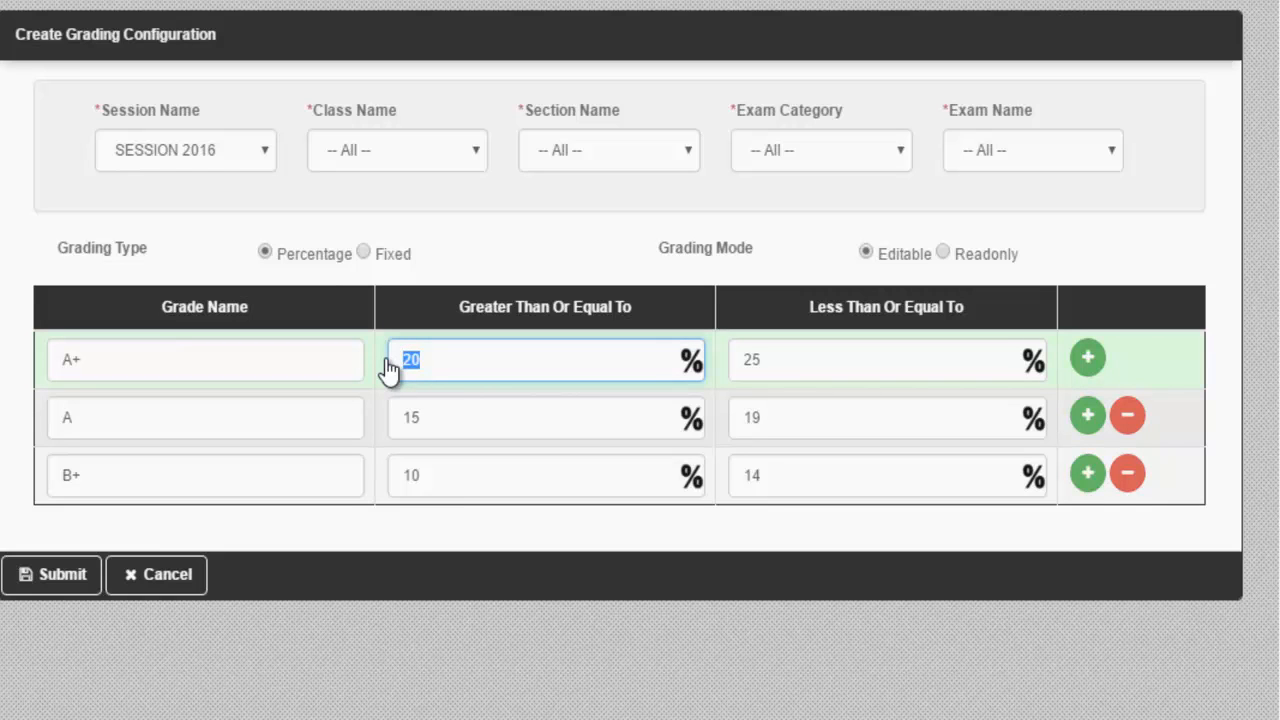
pyautogui.write('90')
pyautogui.click(775, 360)
pyautogui.press('BackSpace')
pyautogui.press('BackSpace')
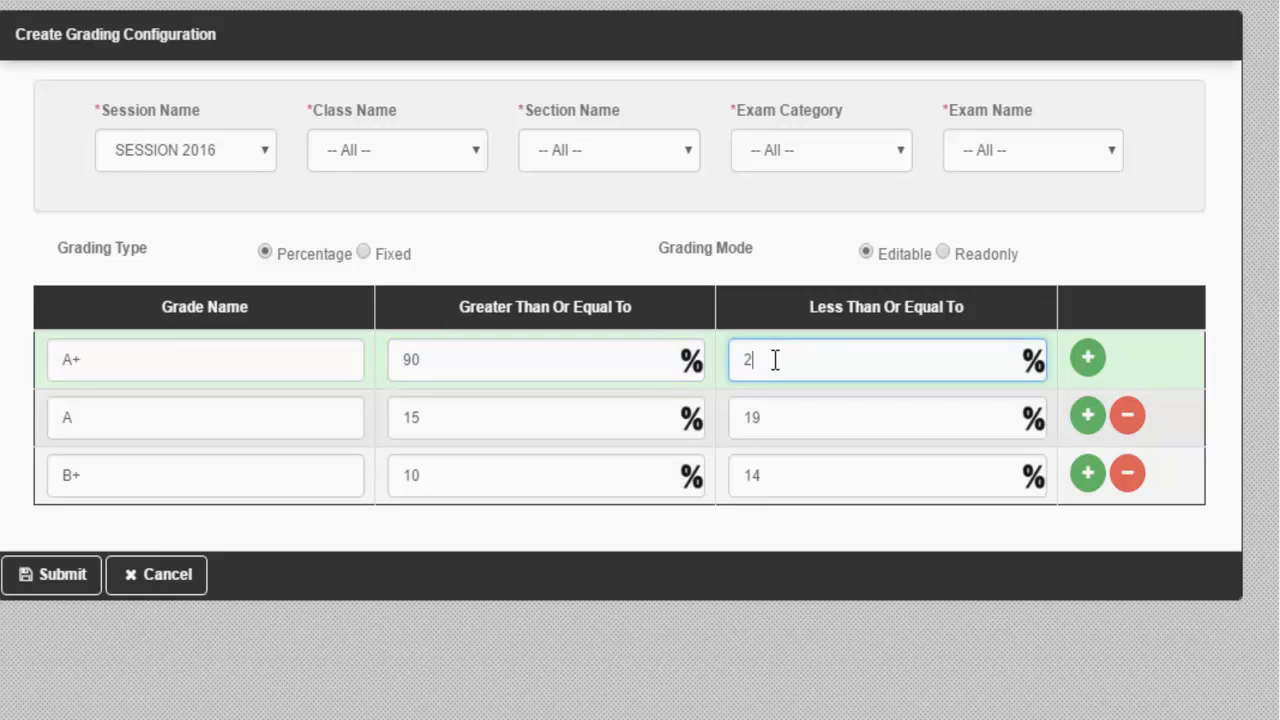
pyautogui.write('100')
pyautogui.doubleClick(480, 417)
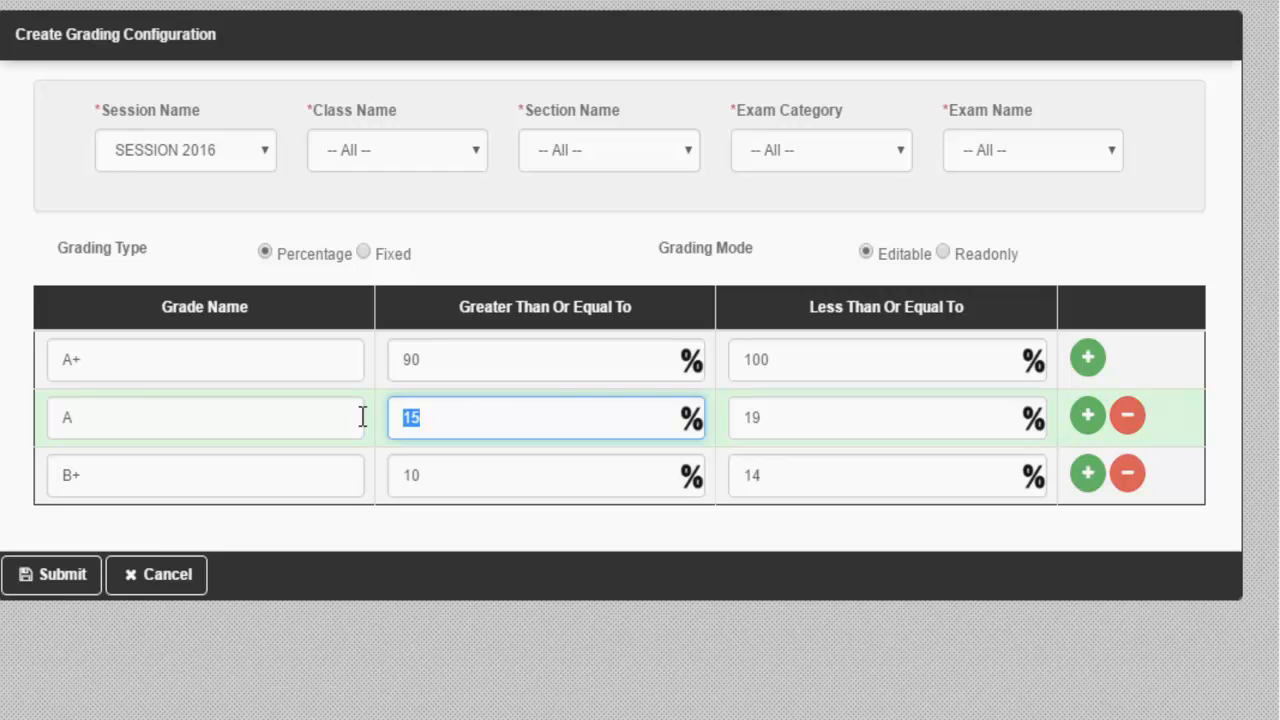
pyautogui.write('80')
pyautogui.moveTo(791, 418); pyautogui.dragTo(698, 405)
pyautogui.click(698, 405)
pyautogui.write('89.99')
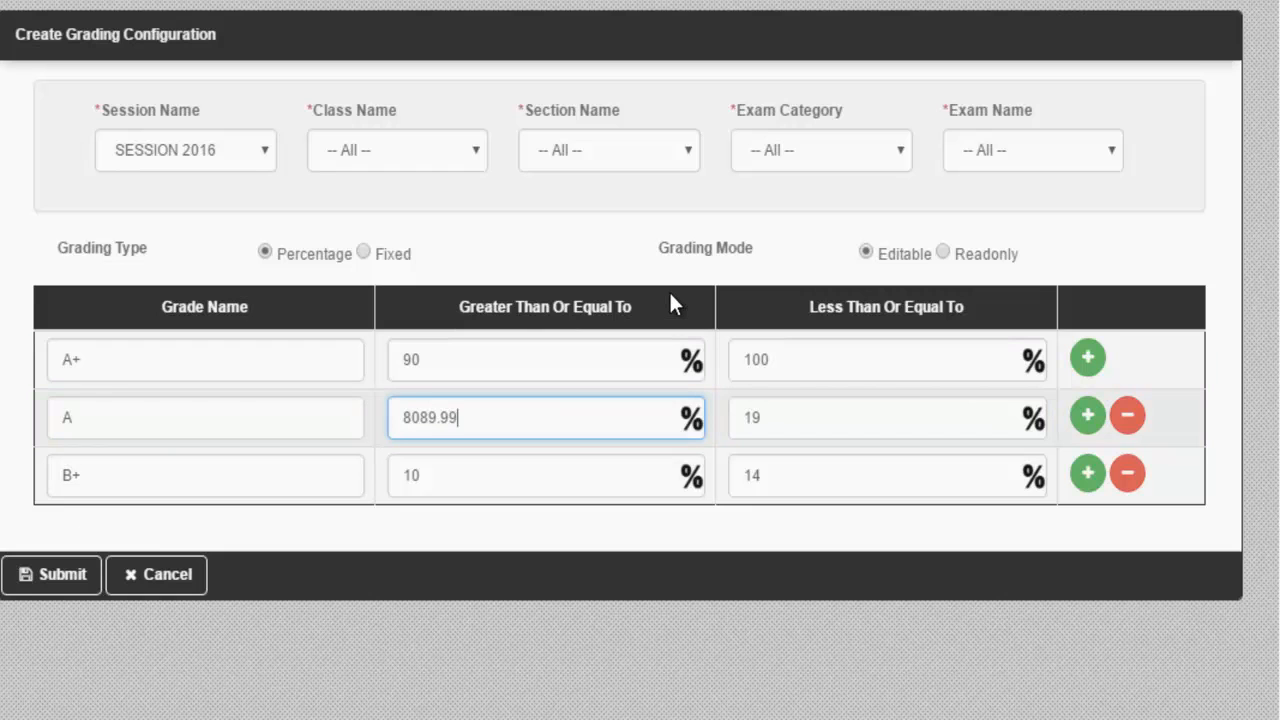
# - Clear the minimum value of grade A and set its range to 80 through 89.99 percent
pyautogui.moveTo(463, 420); pyautogui.dragTo(436, 412)
pyautogui.click(429, 420)
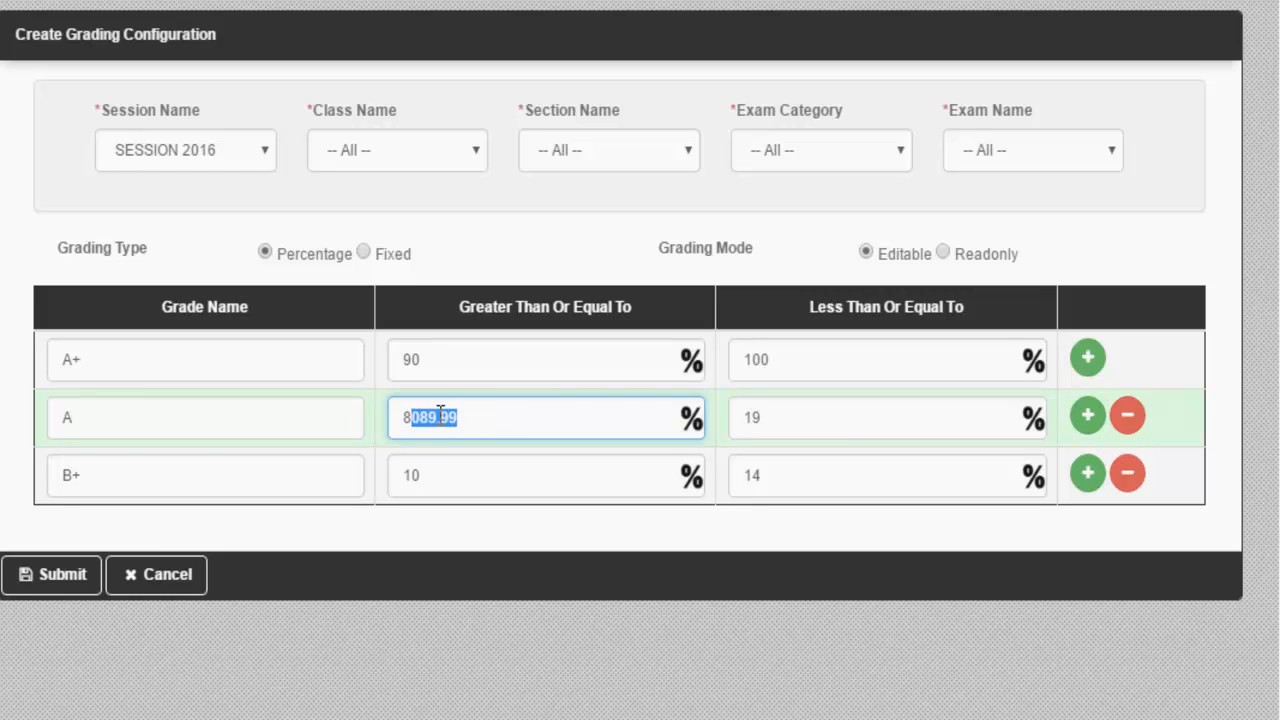
pyautogui.press('BackSpace')
pyautogui.press('BackSpace')
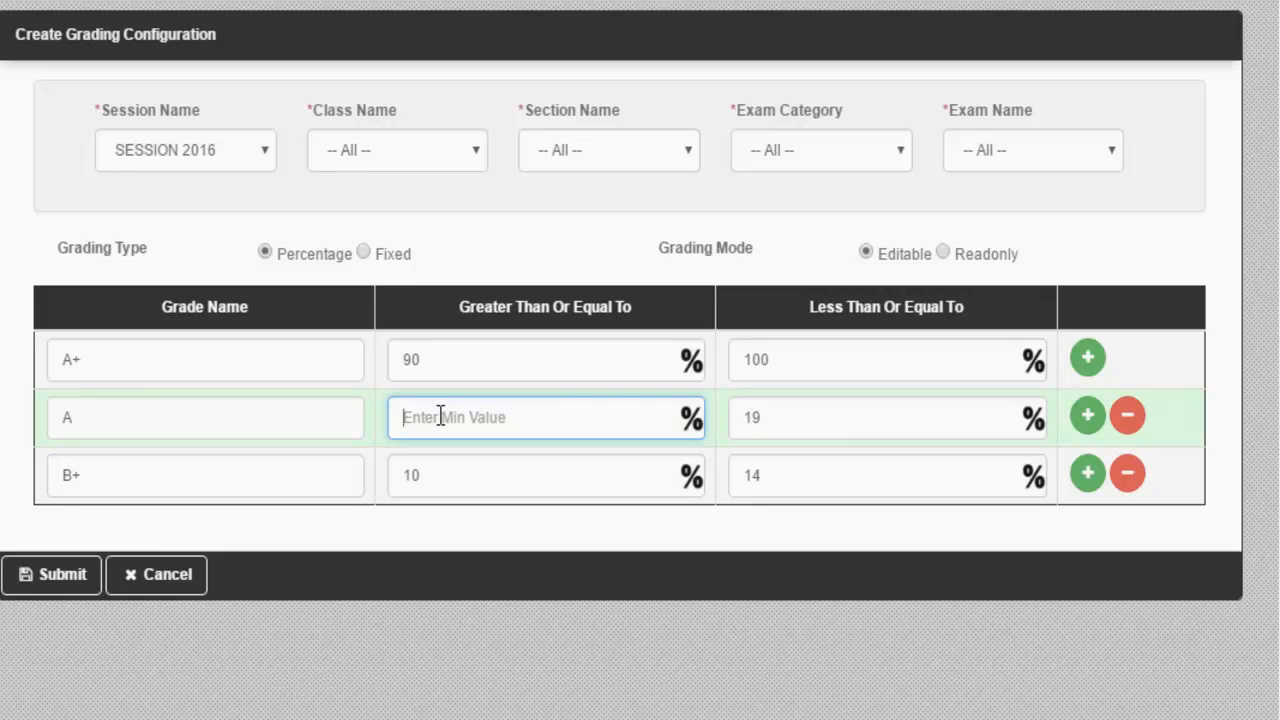
pyautogui.write('80')
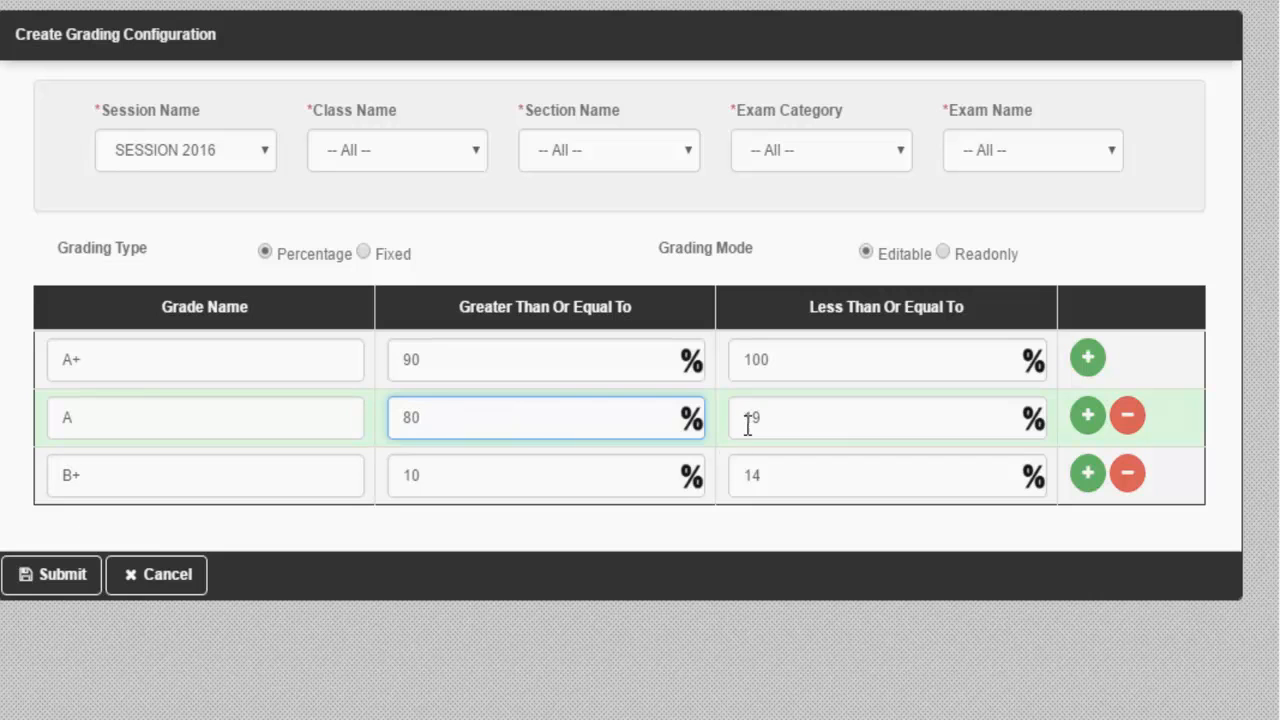
pyautogui.moveTo(771, 423); pyautogui.dragTo(738, 420)
pyautogui.write('89.99')
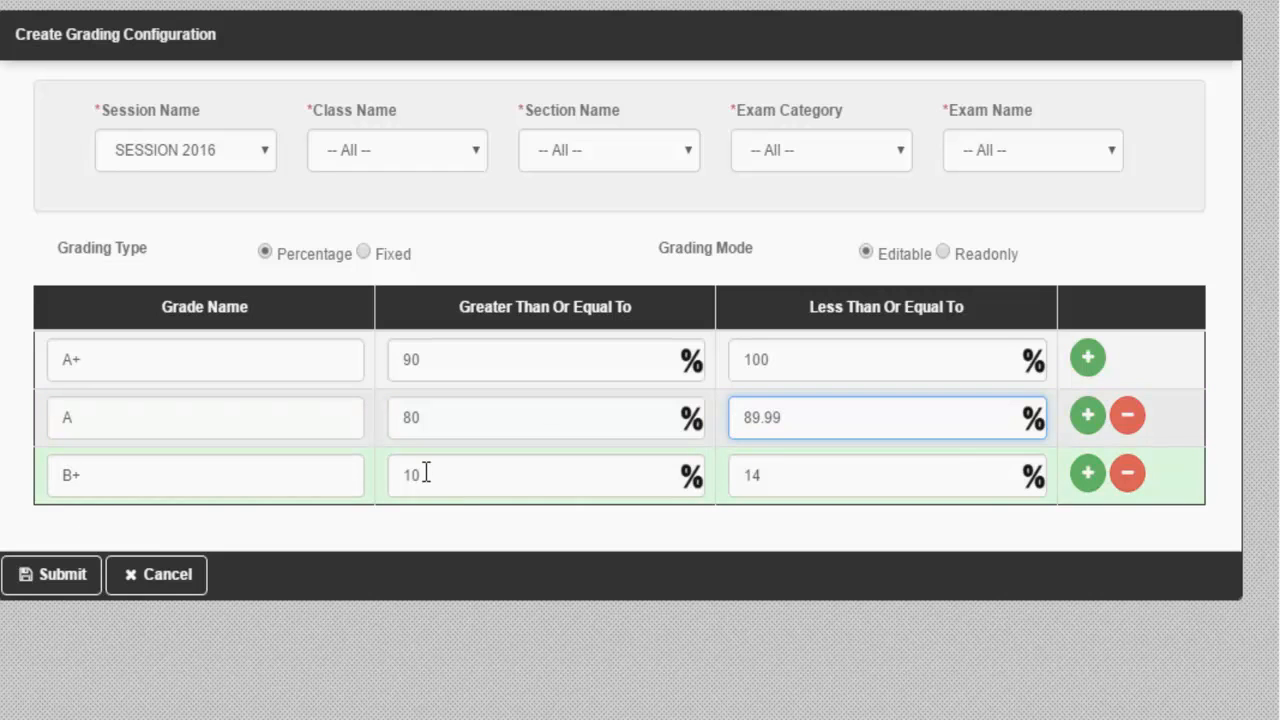
# - Set the B+ grade's range to a minimum of 70 and a maximum of 79.99 percent
pyautogui.moveTo(431, 474); pyautogui.dragTo(399, 474)
pyautogui.write('70')
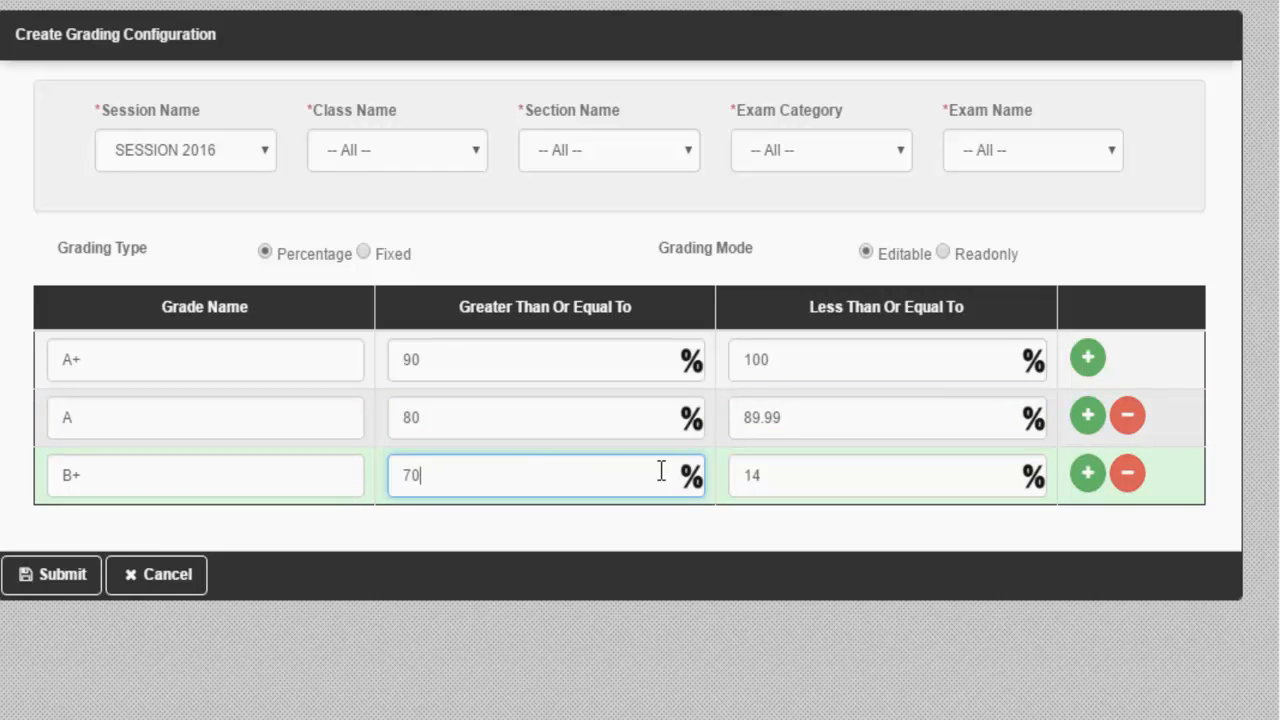
pyautogui.press('Tab')
pyautogui.write('79.99')
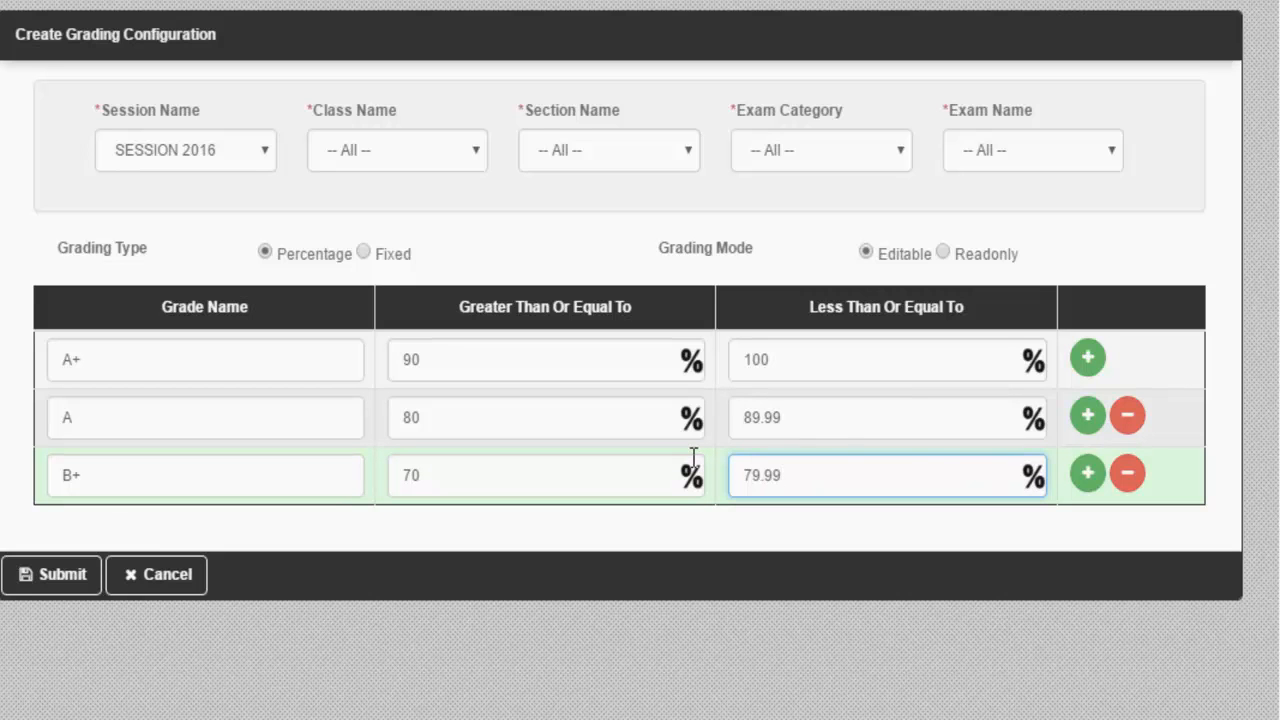
# - Add a fourth grade row named B with a minimum of 60 and a maximum of 69.99 percent
pyautogui.click(1086, 474)
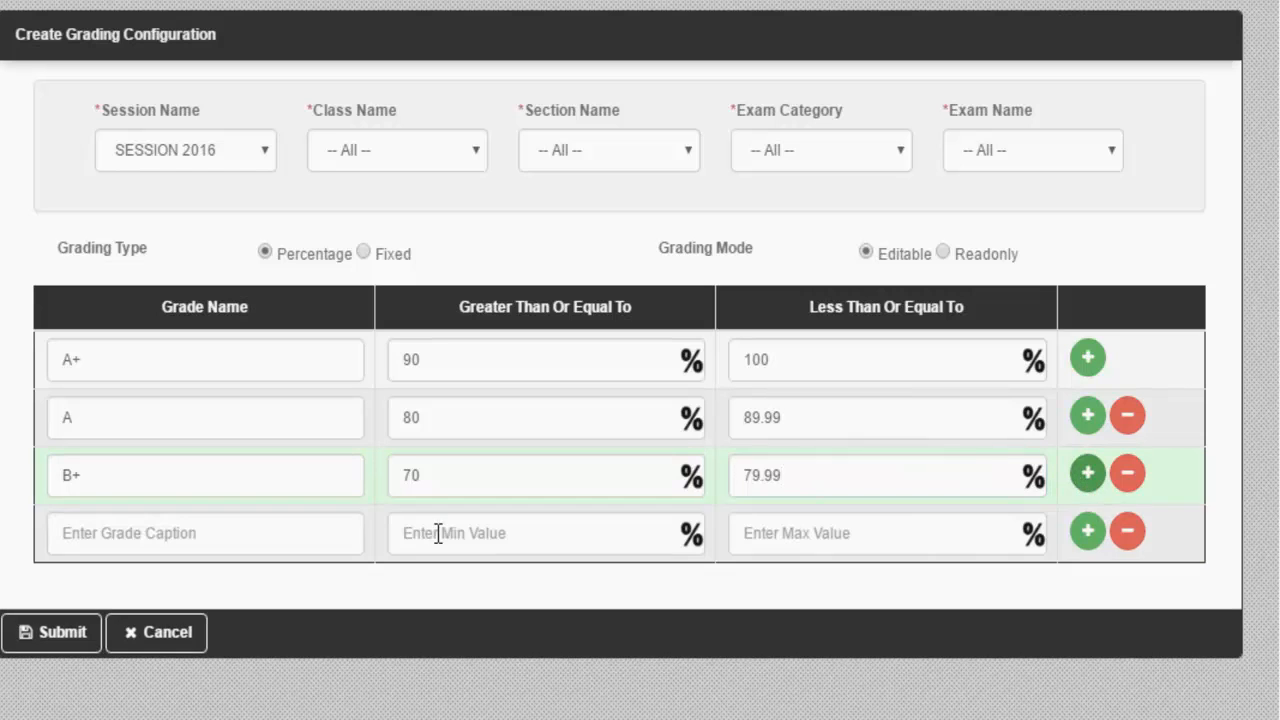
pyautogui.click(198, 530)
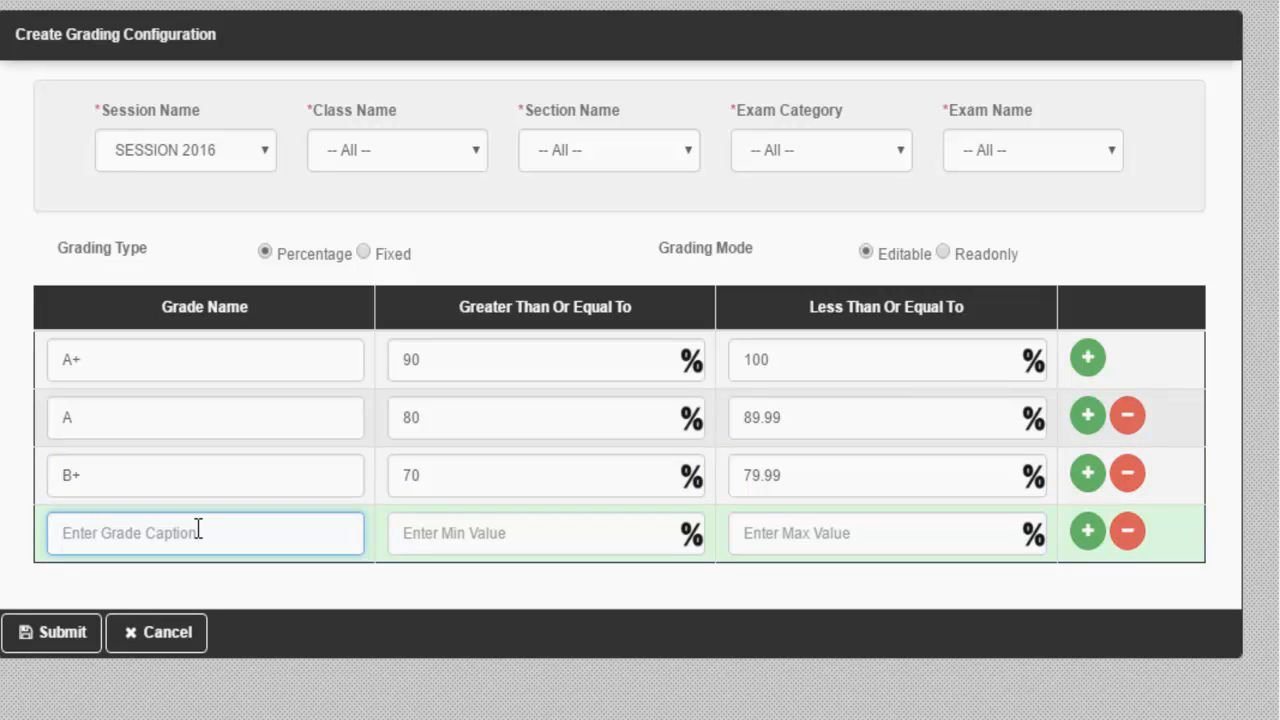
pyautogui.write('B')
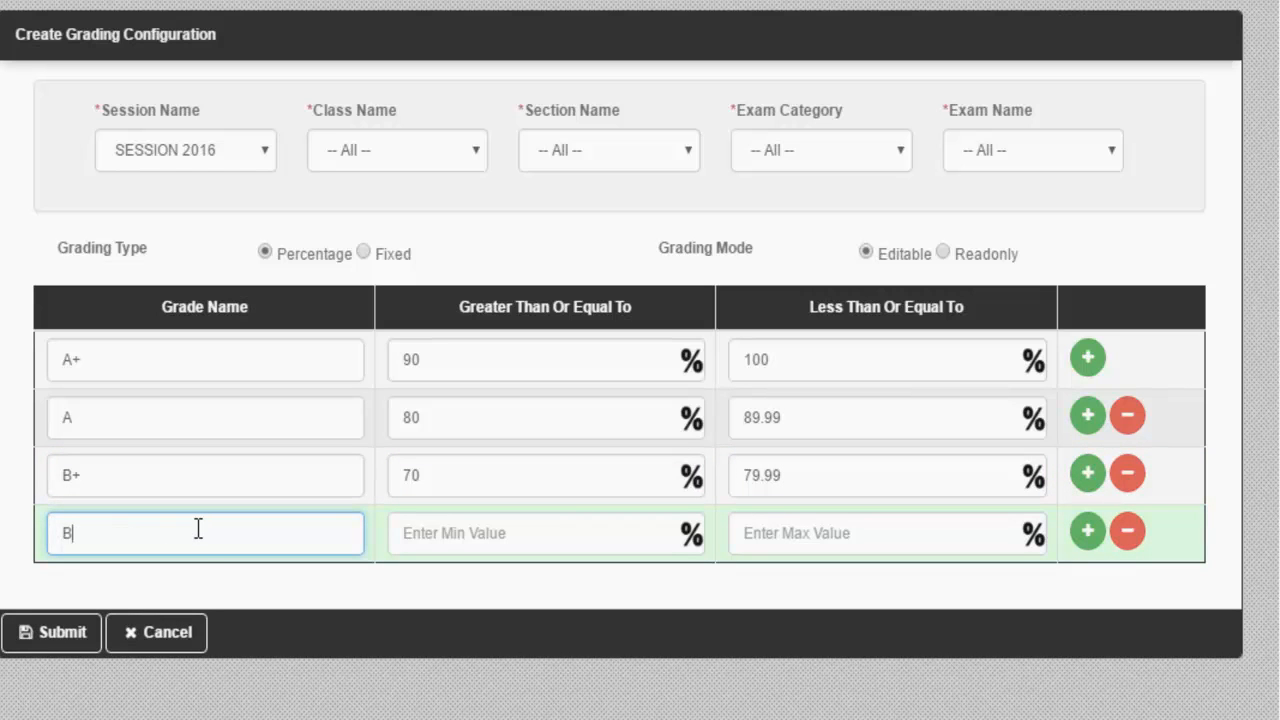
pyautogui.click(470, 530)
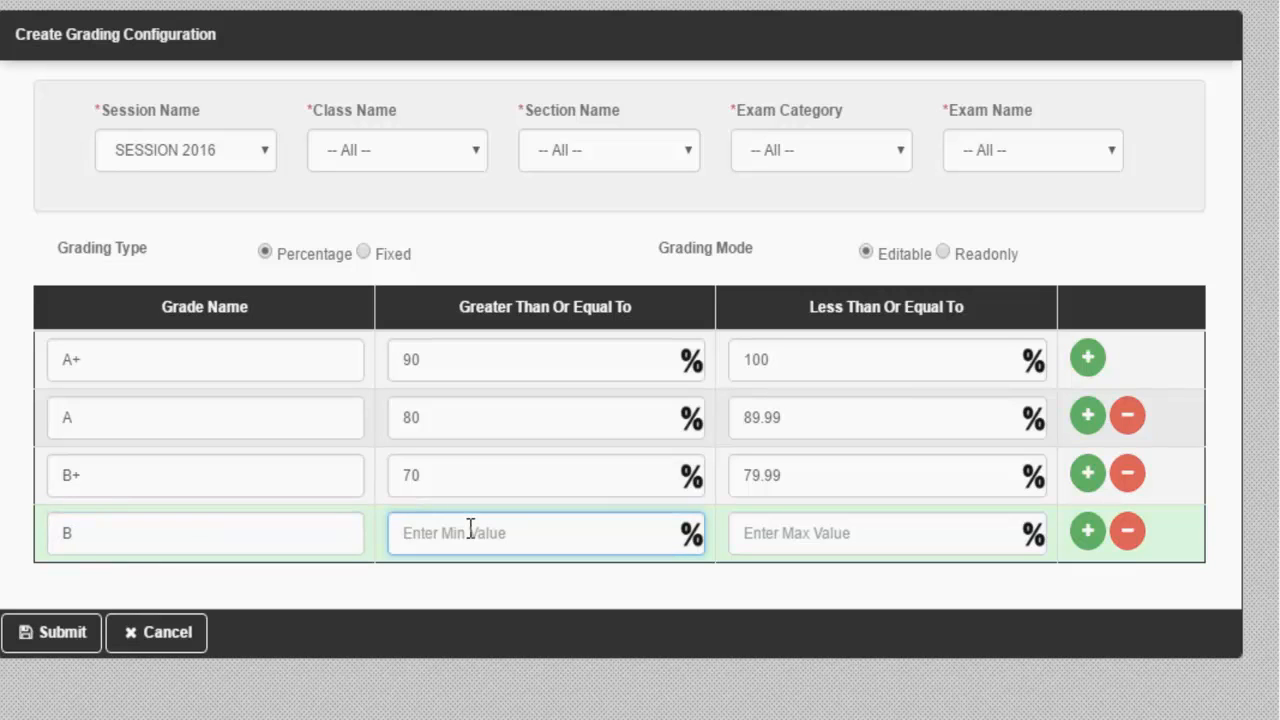
pyautogui.write('60')
pyautogui.click(834, 540)
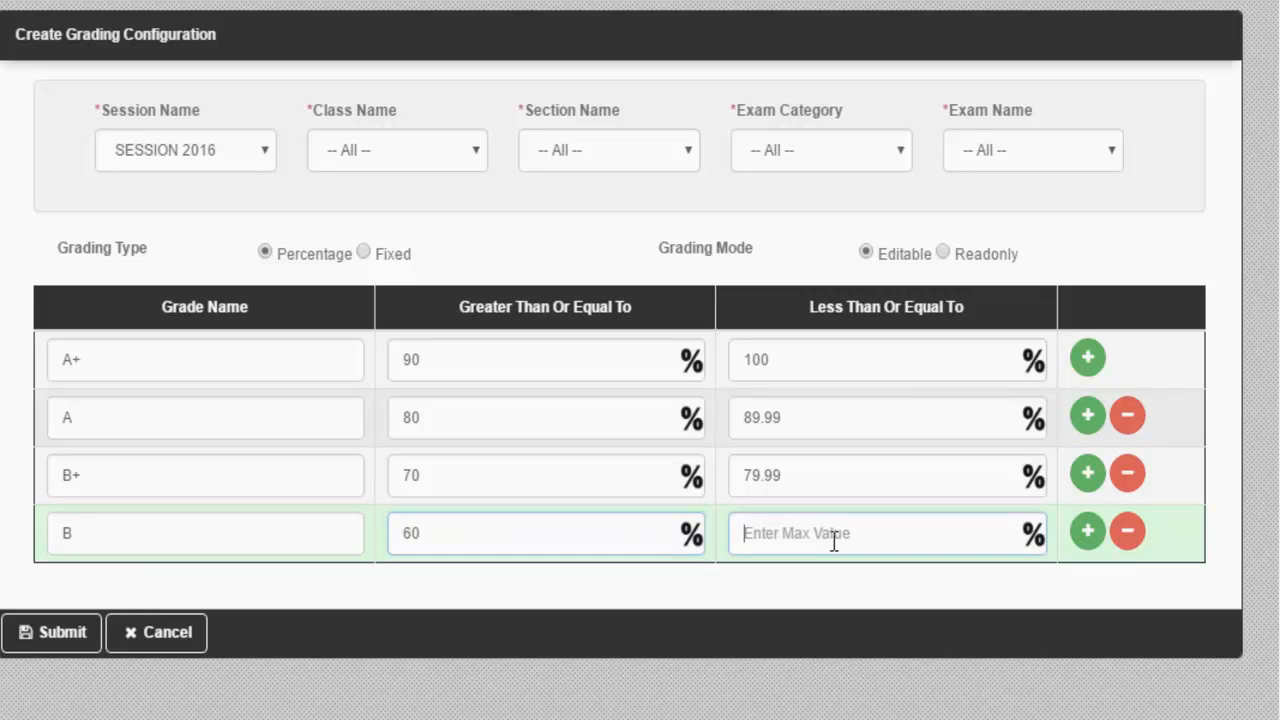
pyautogui.write('69.99')
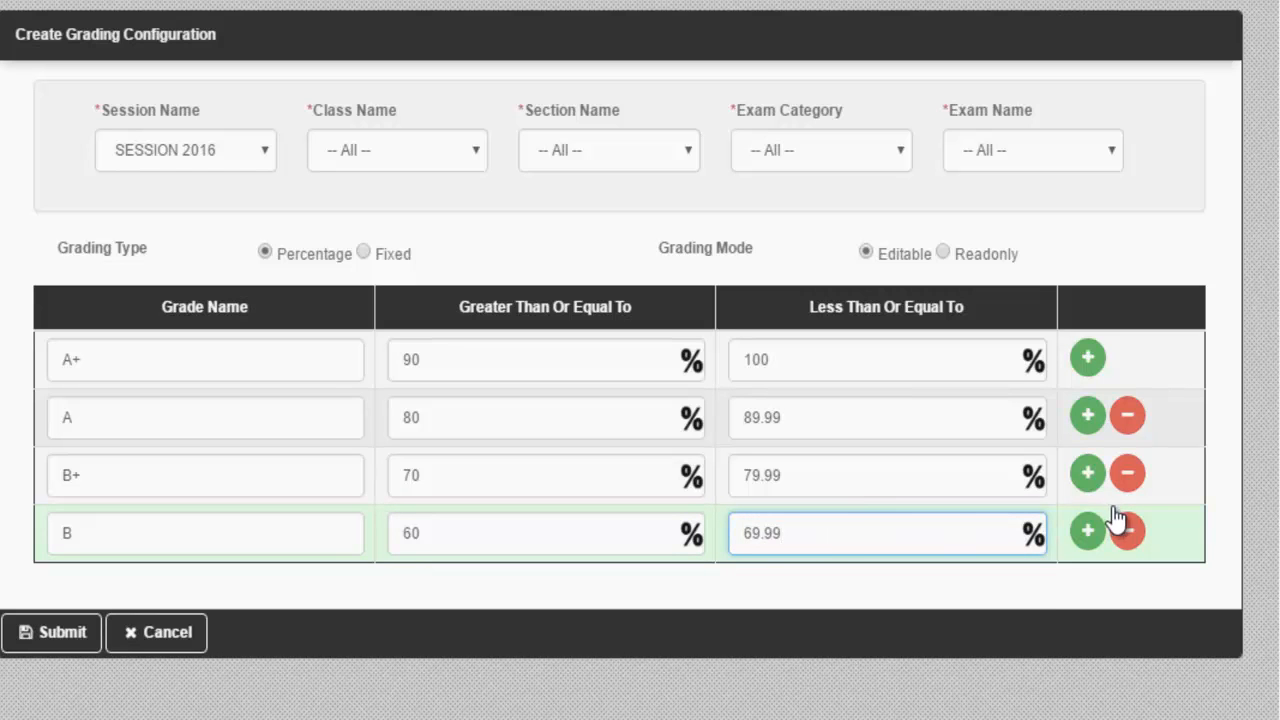
# - Add two more grade rows and define the first of them as C+ with a range of 50 to 59.99 percent
pyautogui.doubleClick(1087, 531)
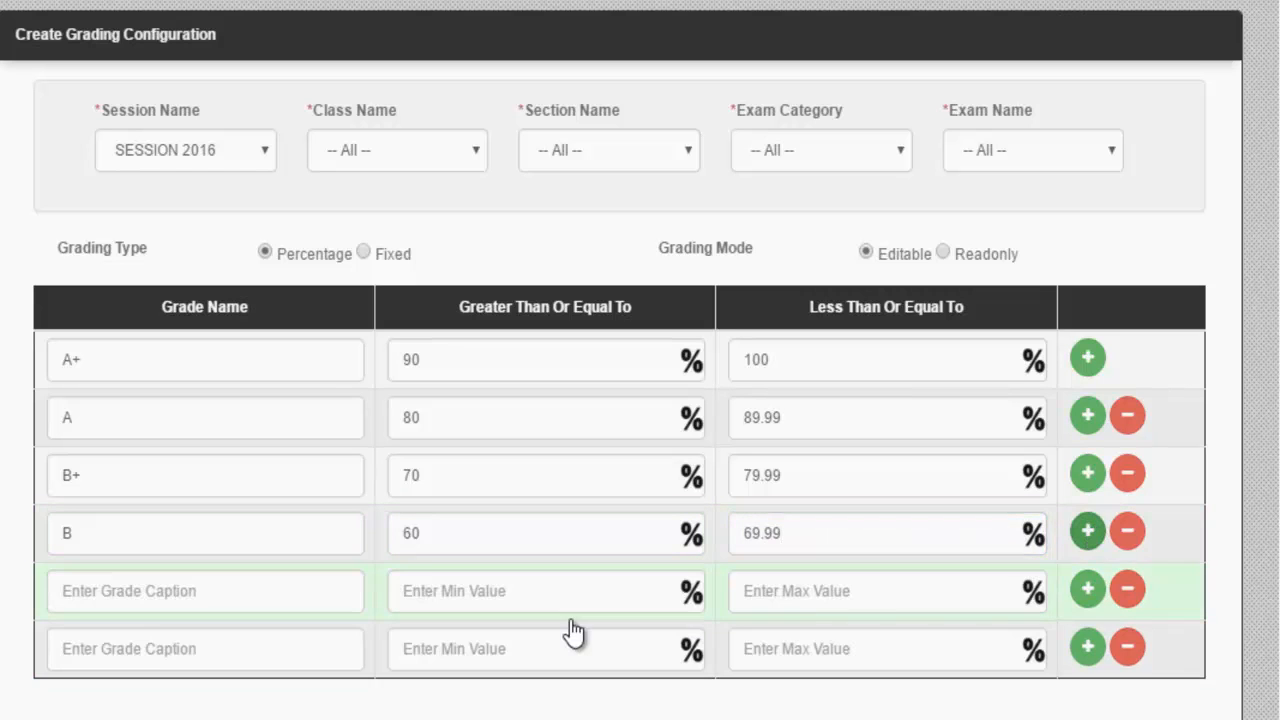
pyautogui.click(186, 593)
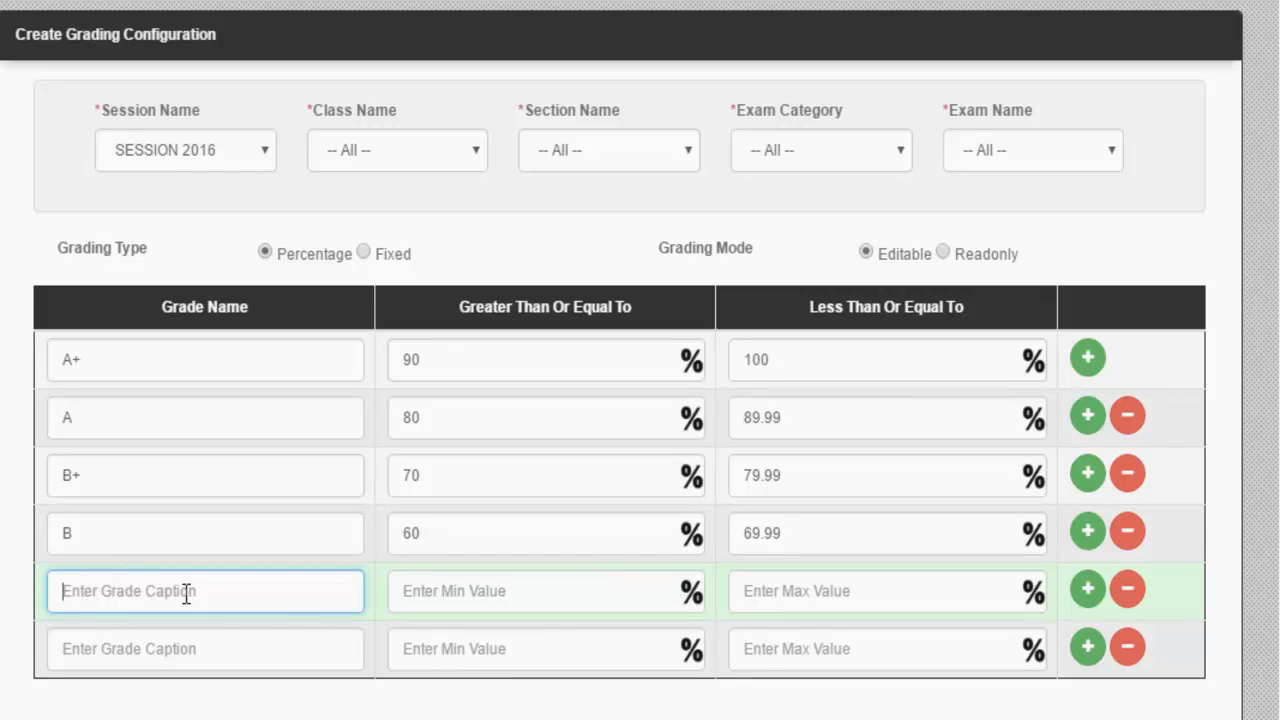
pyautogui.write('C+')
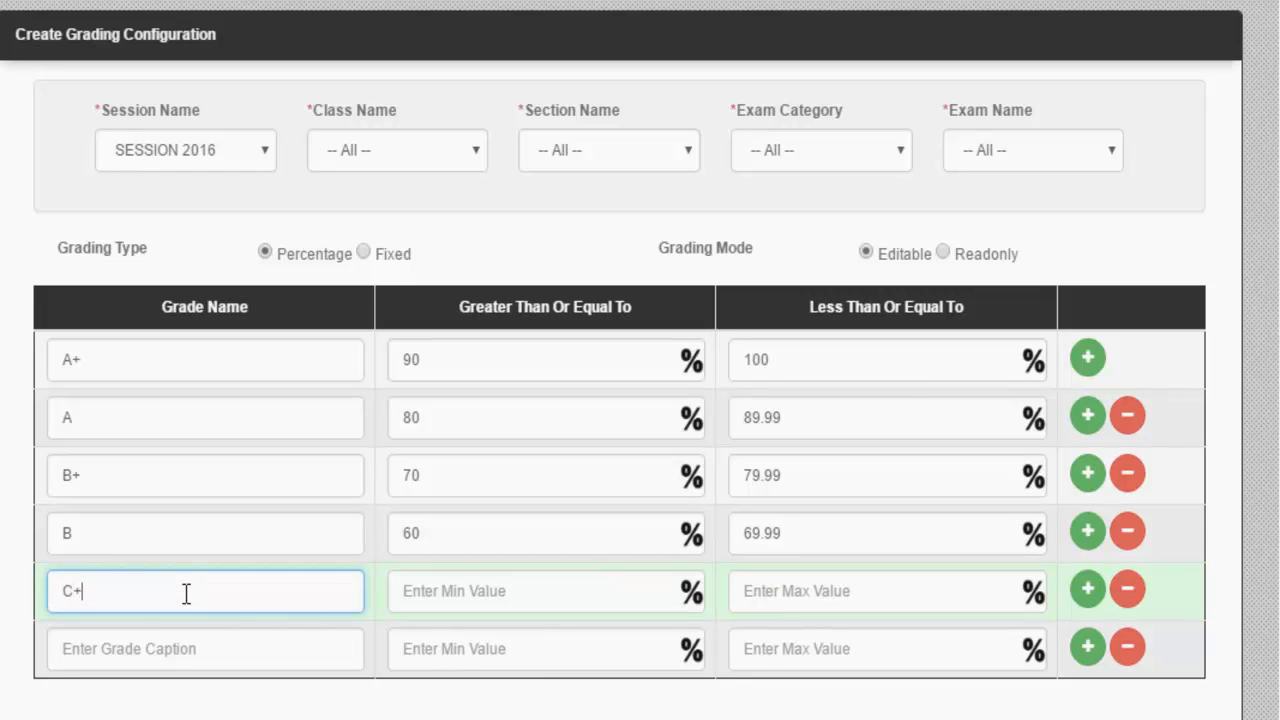
pyautogui.click(417, 591)
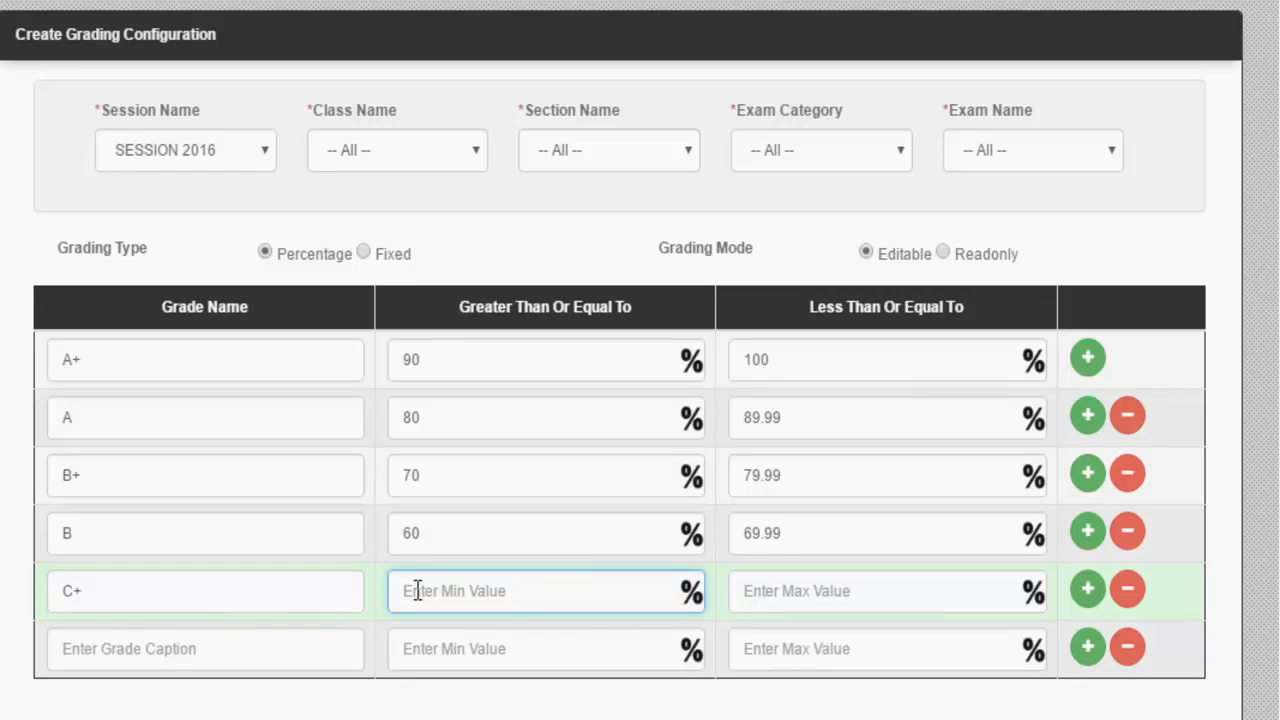
pyautogui.write('50')
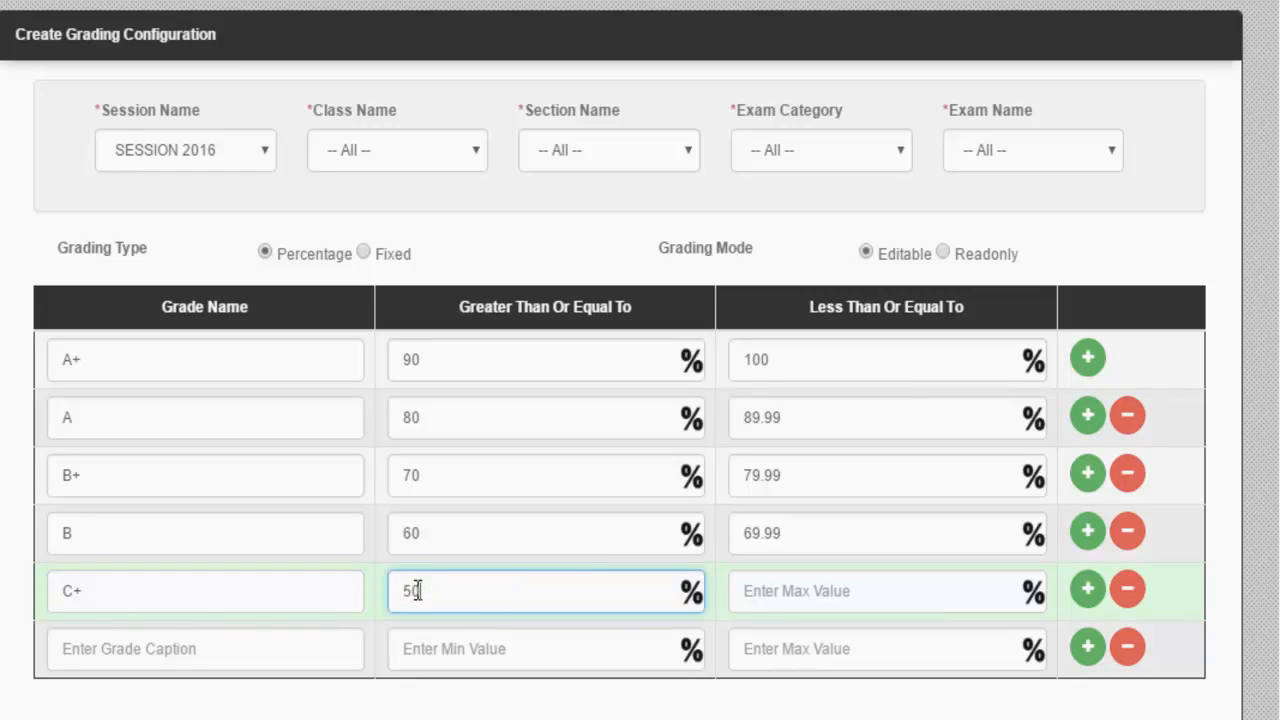
pyautogui.click(790, 594)
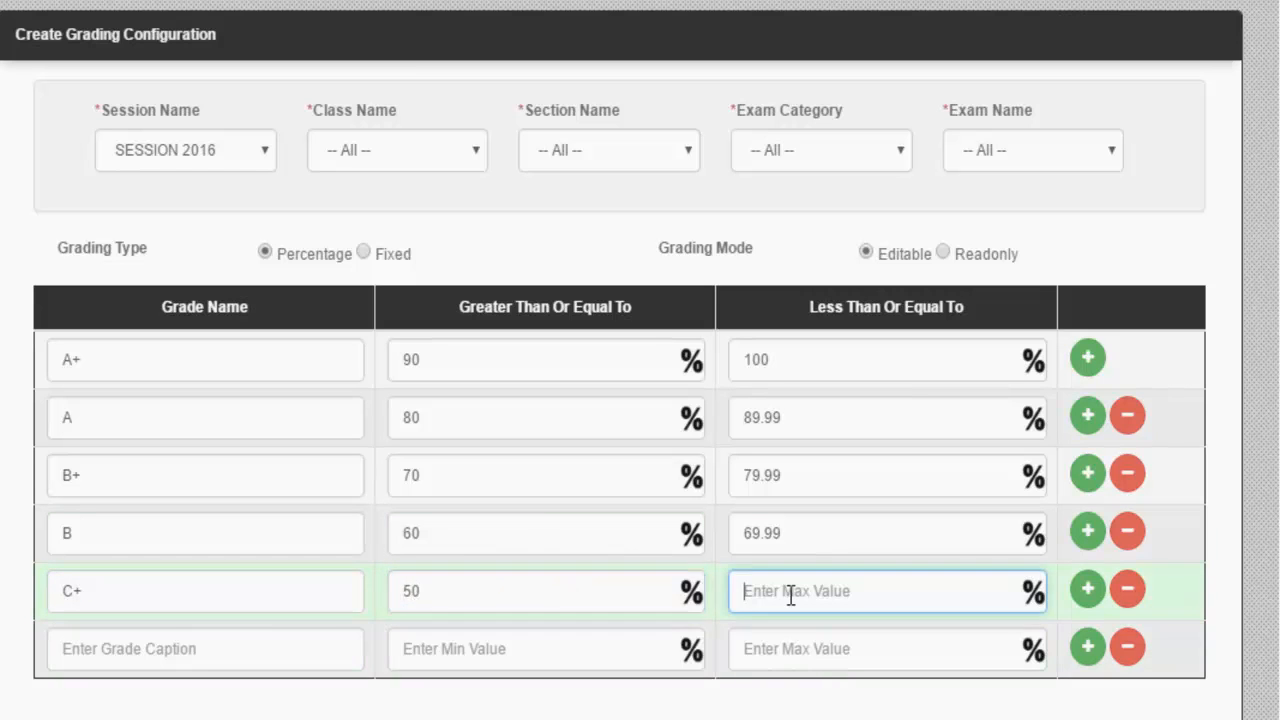
pyautogui.write('59.99')
# - Define the remaining empty grade row as C with a minimum of 40 and a maximum of 49.99 percent
pyautogui.click(188, 647)
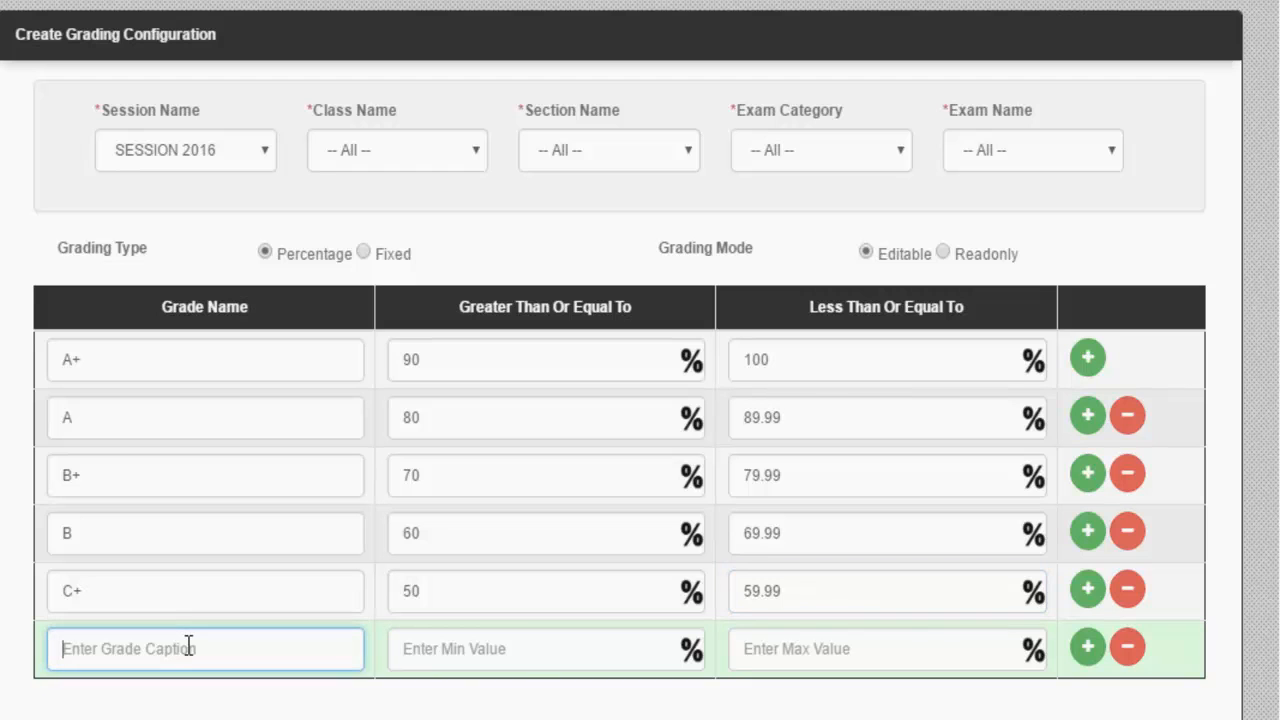
pyautogui.write('C')
pyautogui.click(453, 648)
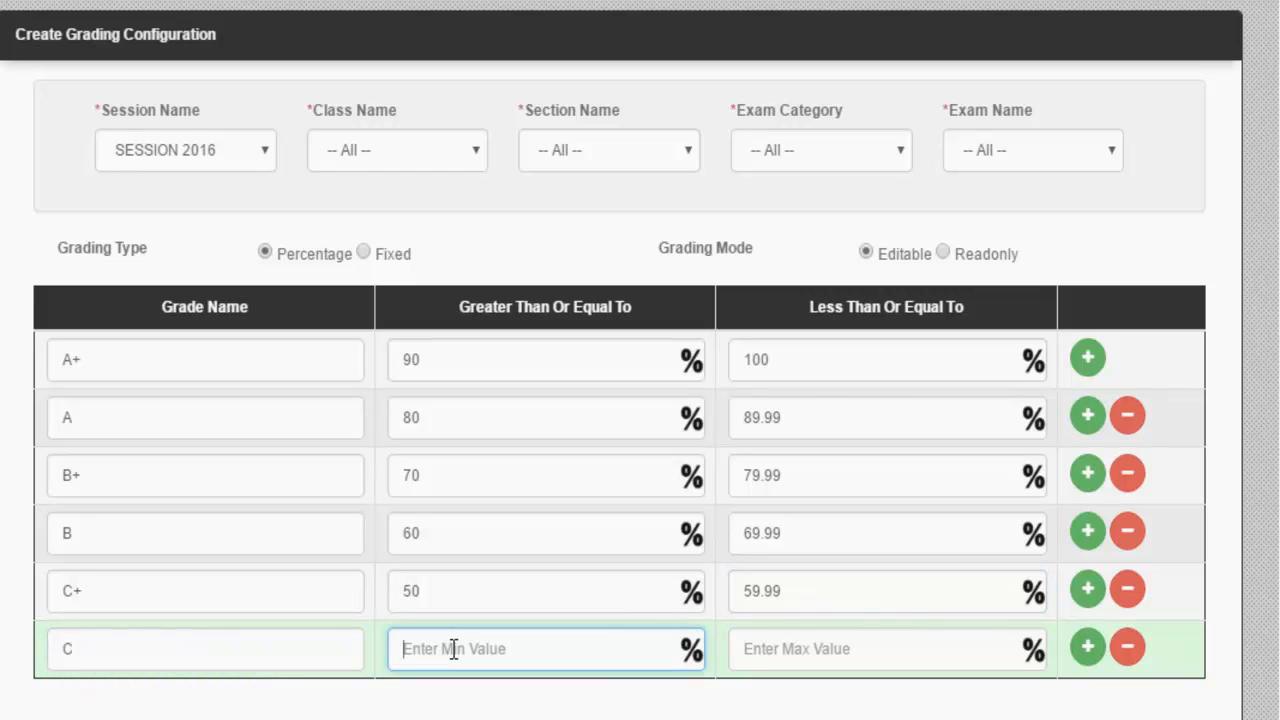
pyautogui.write('40')
pyautogui.click(796, 643)
pyautogui.write('49.99')
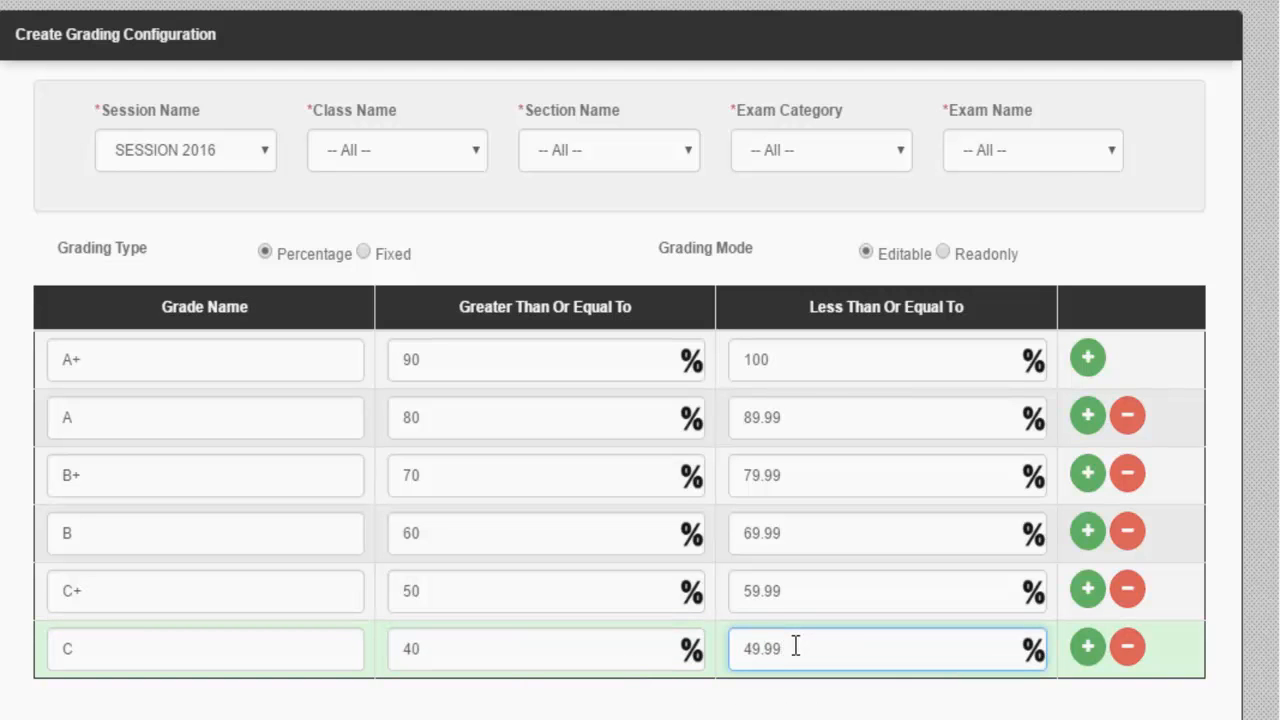
# - Add a grade row named D with a range of 30 to 39.99 percent, and remove that row again
pyautogui.click(1087, 646)
pyautogui.click(230, 706)
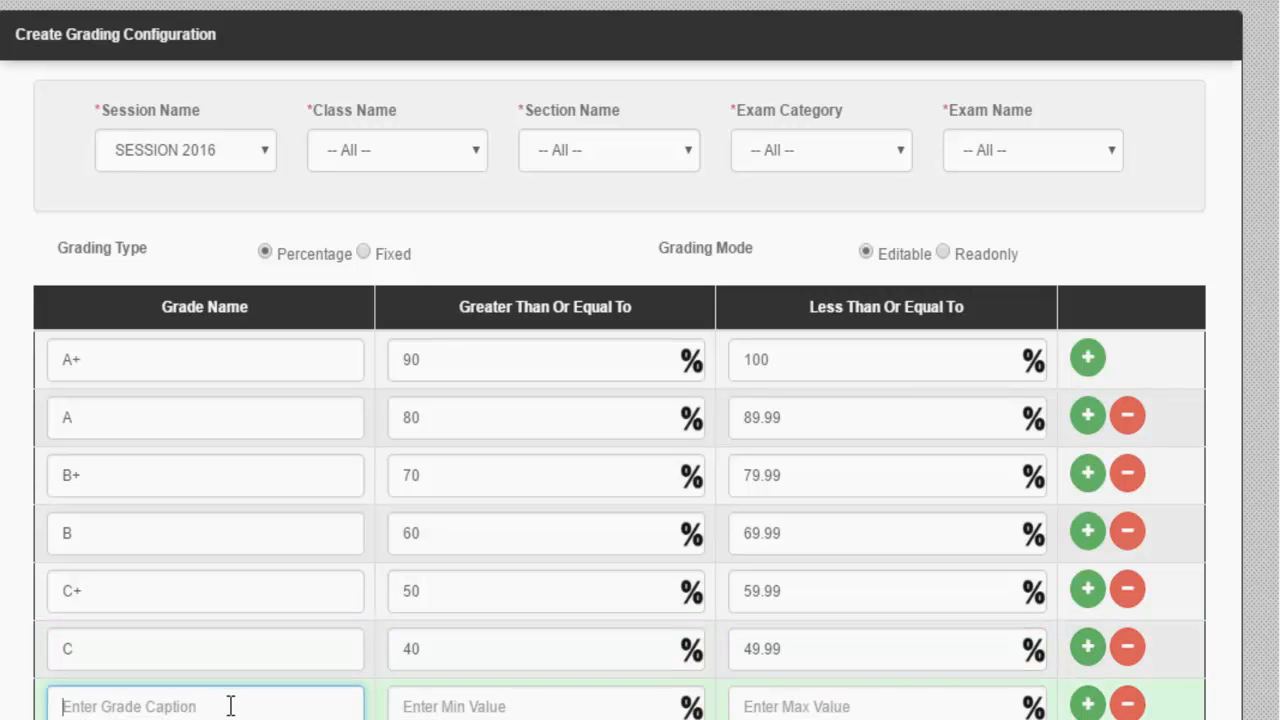
pyautogui.write('D')
pyautogui.click(483, 707)
pyautogui.write('30')
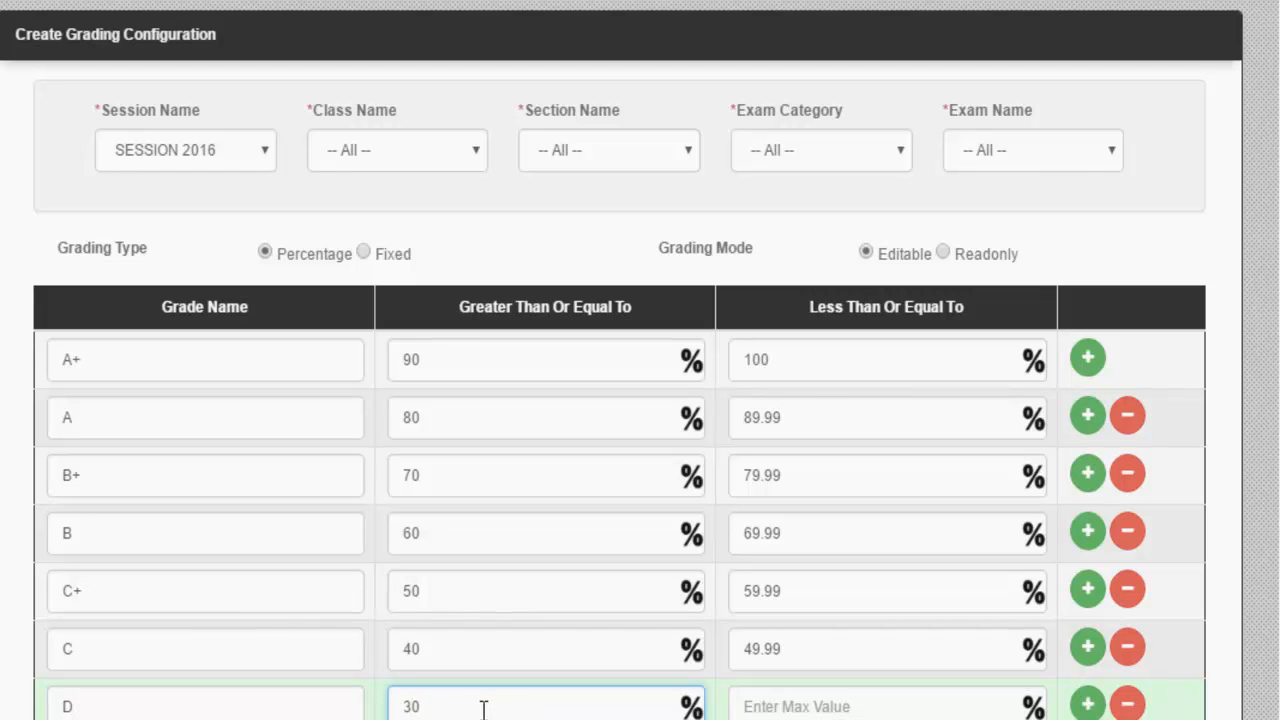
pyautogui.click(745, 707)
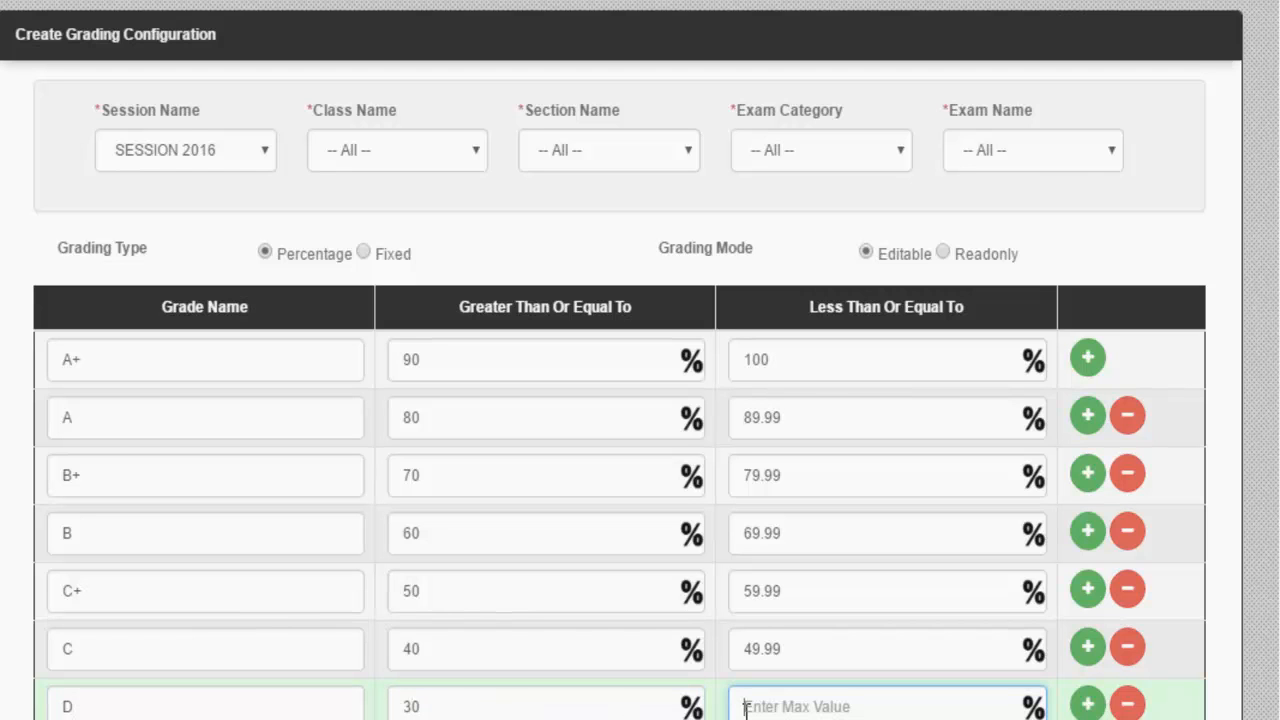
pyautogui.write('39.99')
pyautogui.scroll(-1, 745, 690)
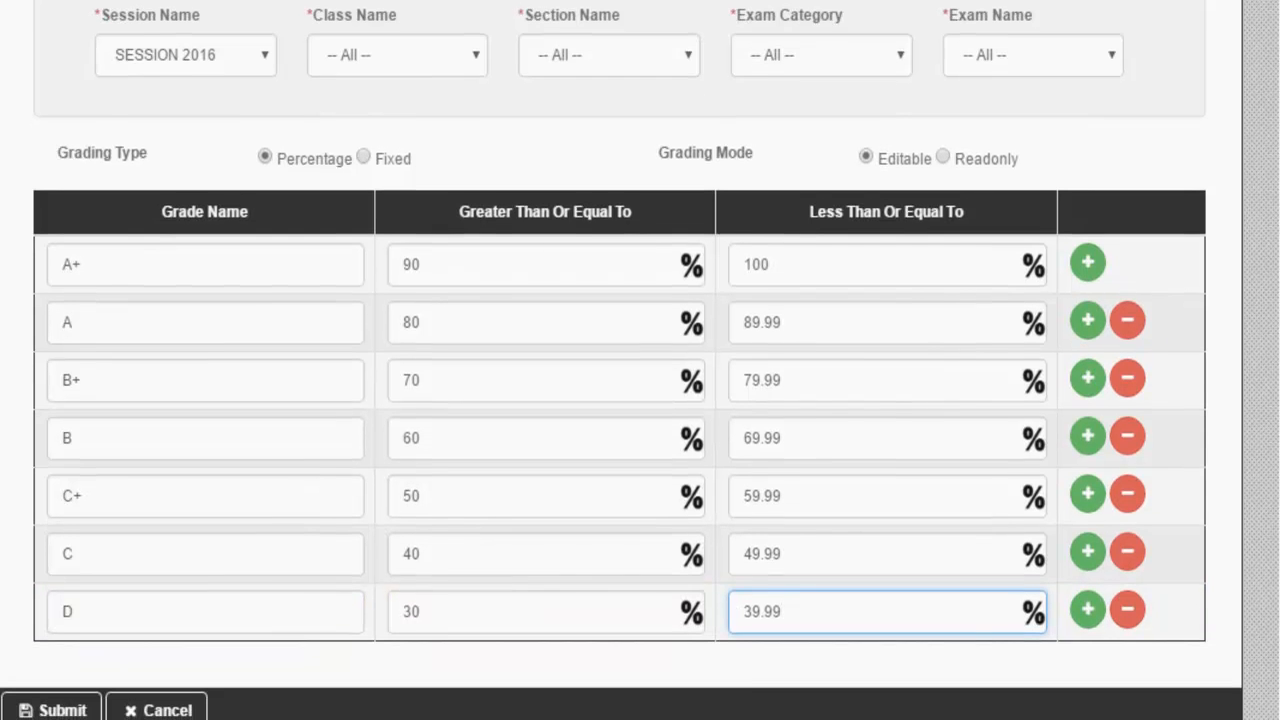
pyautogui.click(1128, 612)
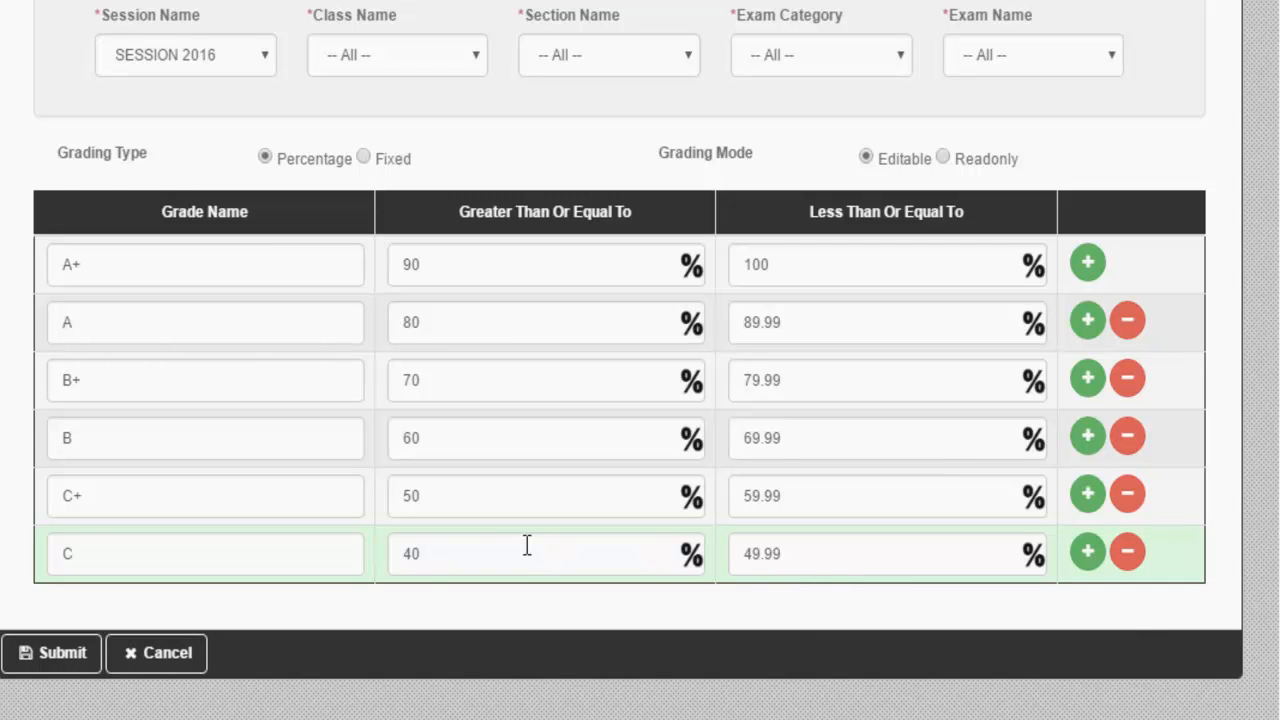
# - Add a grade row named D below C with a range of 30 to 39.99 percent and submit the grading configuration
pyautogui.click(1088, 551)
pyautogui.click(106, 611)
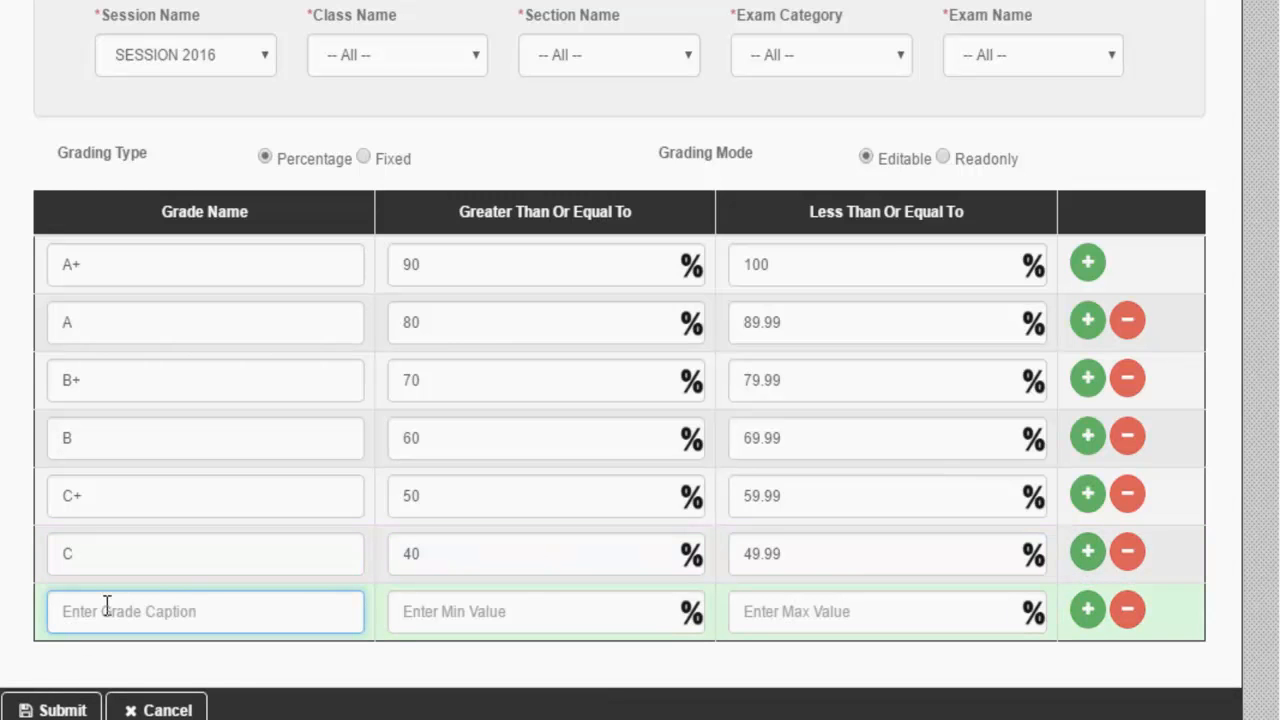
pyautogui.write('D')
pyautogui.click(420, 611)
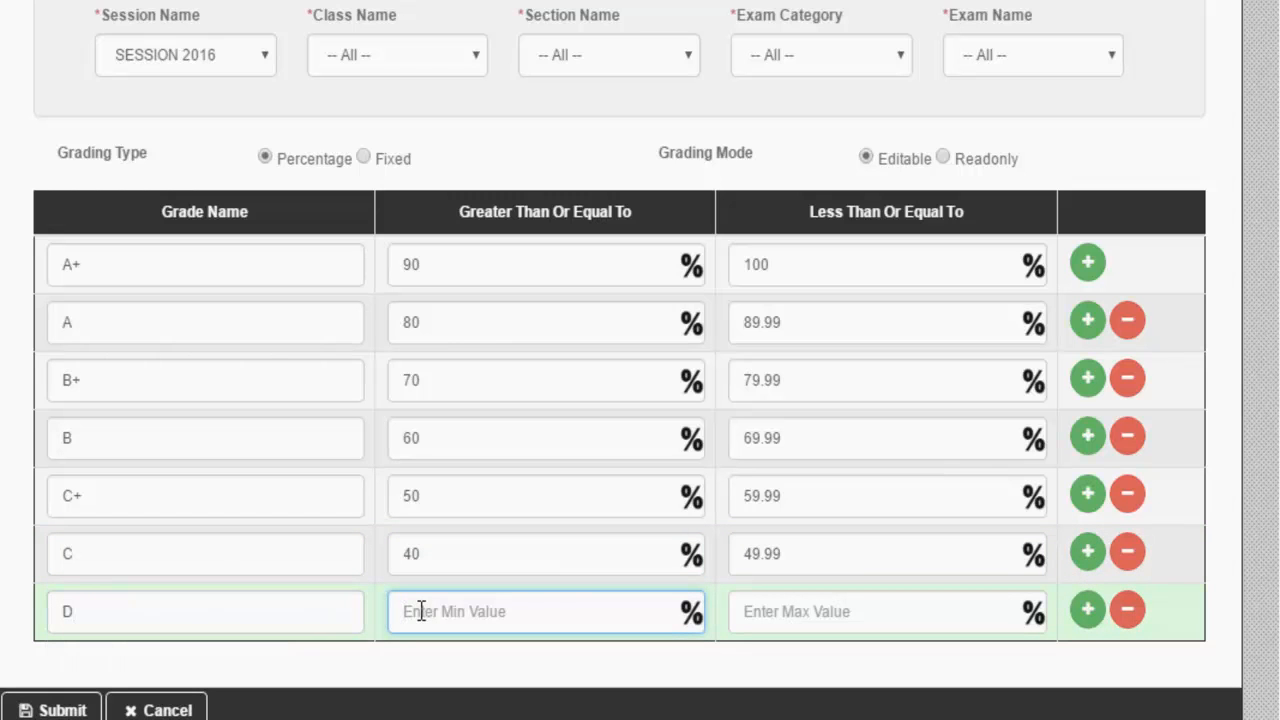
pyautogui.write('30')
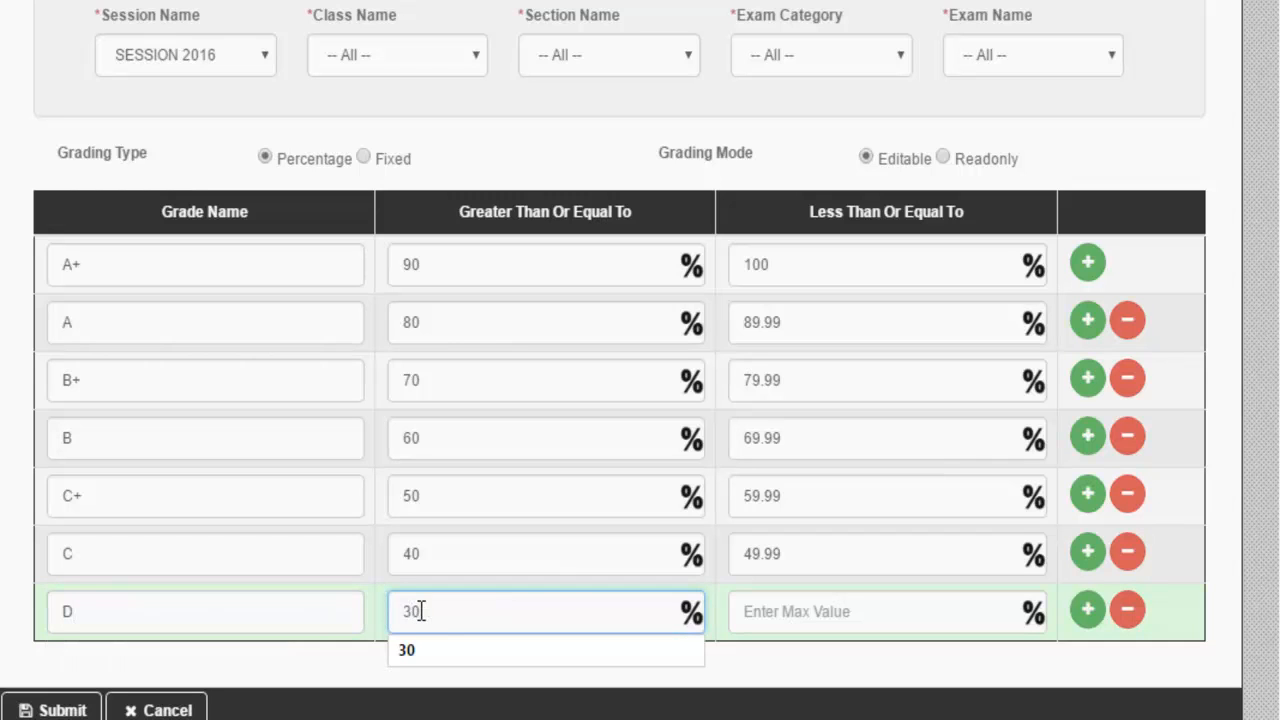
pyautogui.click(789, 610)
pyautogui.write('39.99')
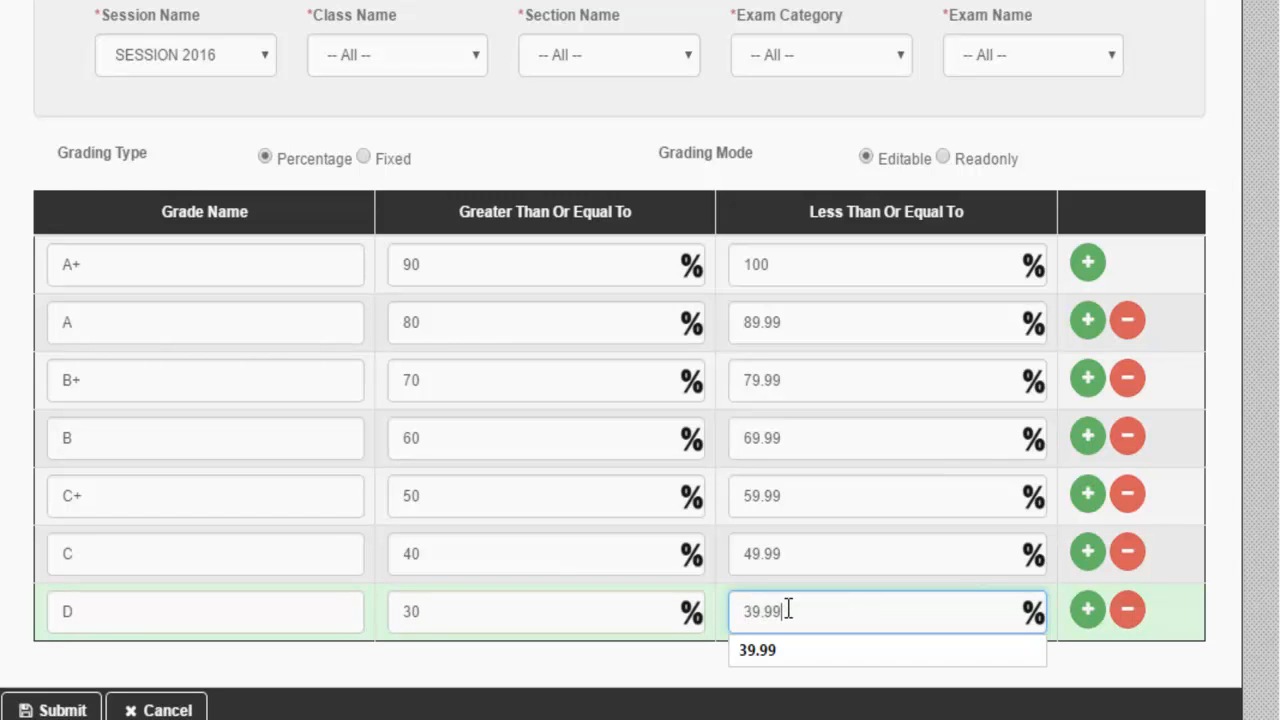
pyautogui.click(517, 676)
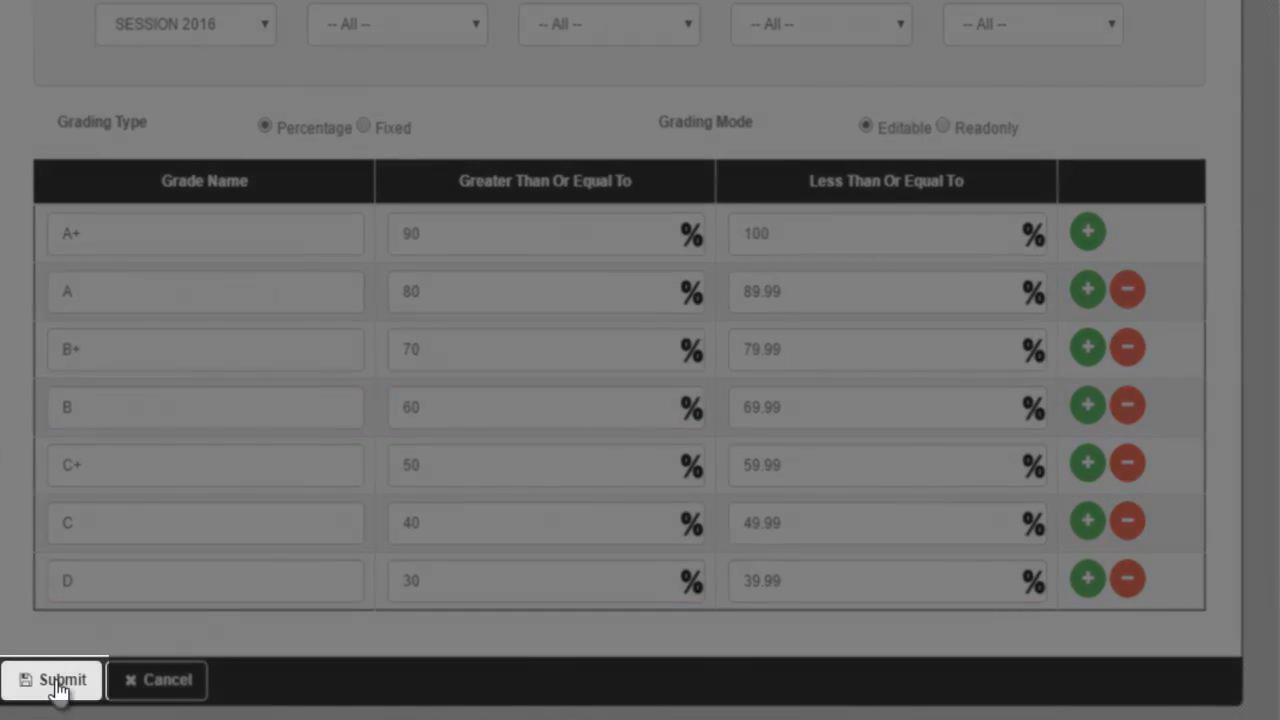
pyautogui.click(59, 682)
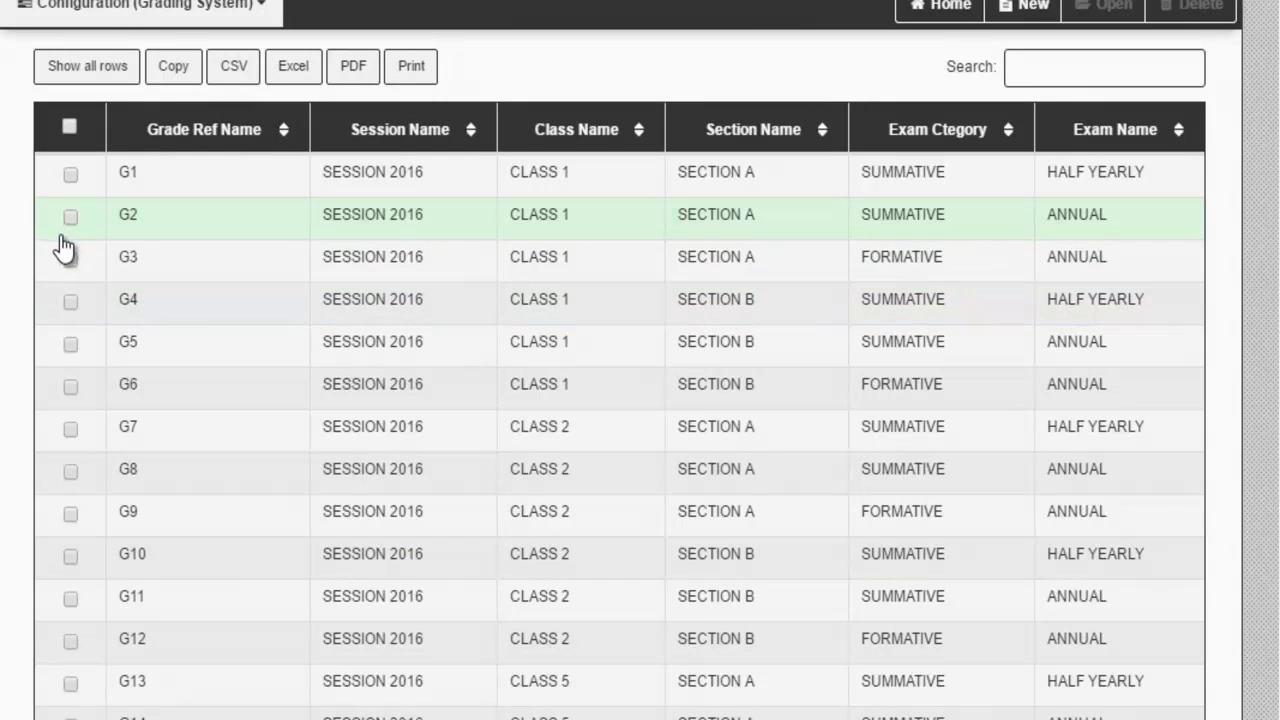
# - Open the G16 grading configuration for CLASS 5, SECTION B, SUMMATIVE ANNUAL for editing and submit it
pyautogui.scroll(-2, 92, 440)
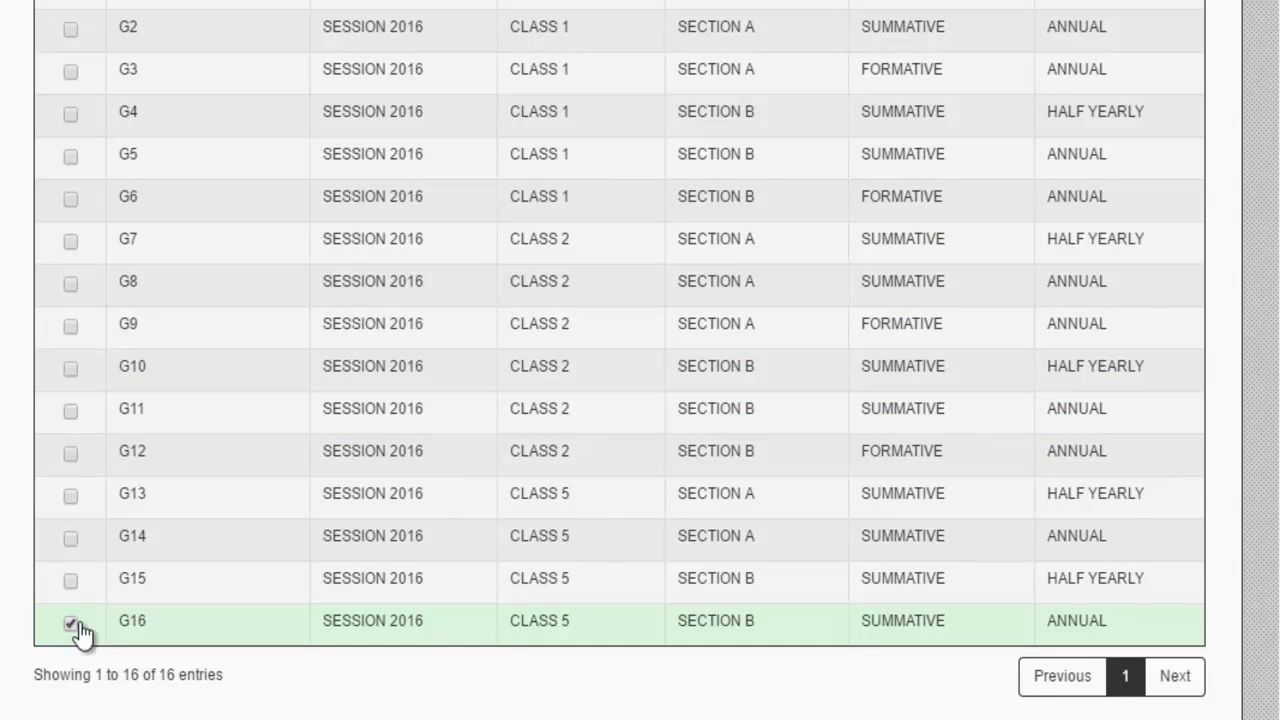
pyautogui.scroll(2, 163, 620)
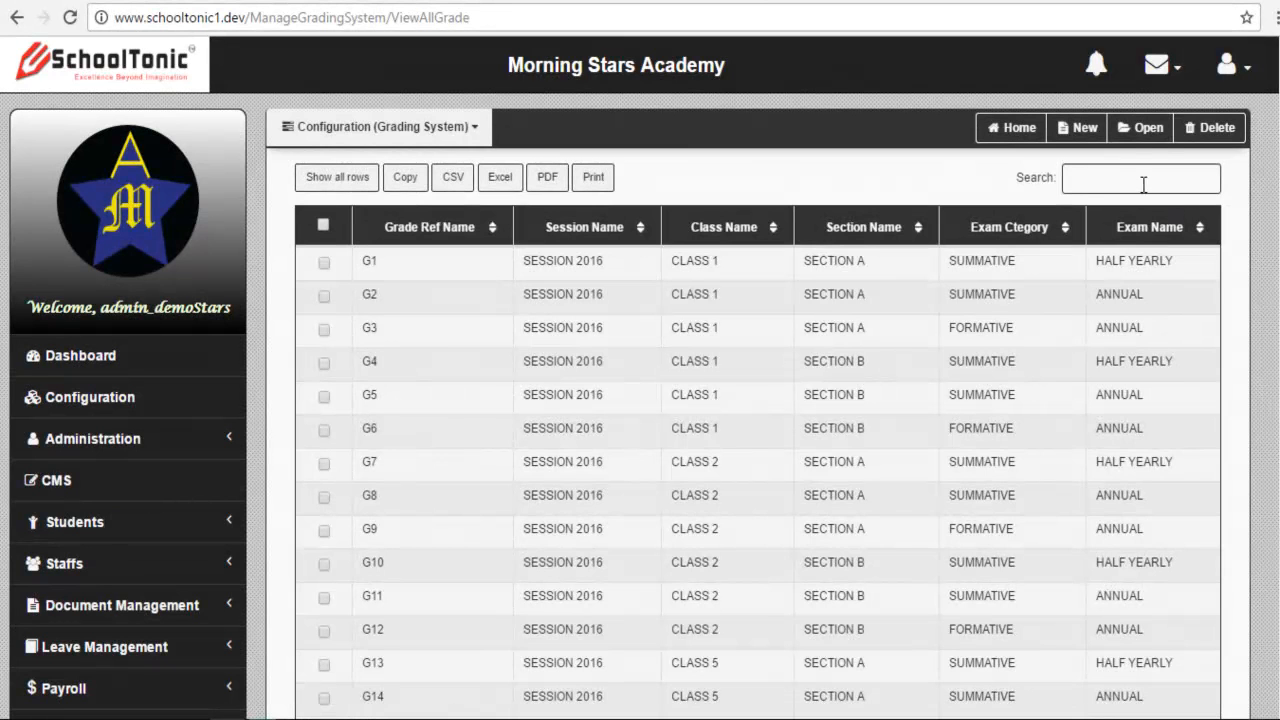
pyautogui.click(1144, 130)
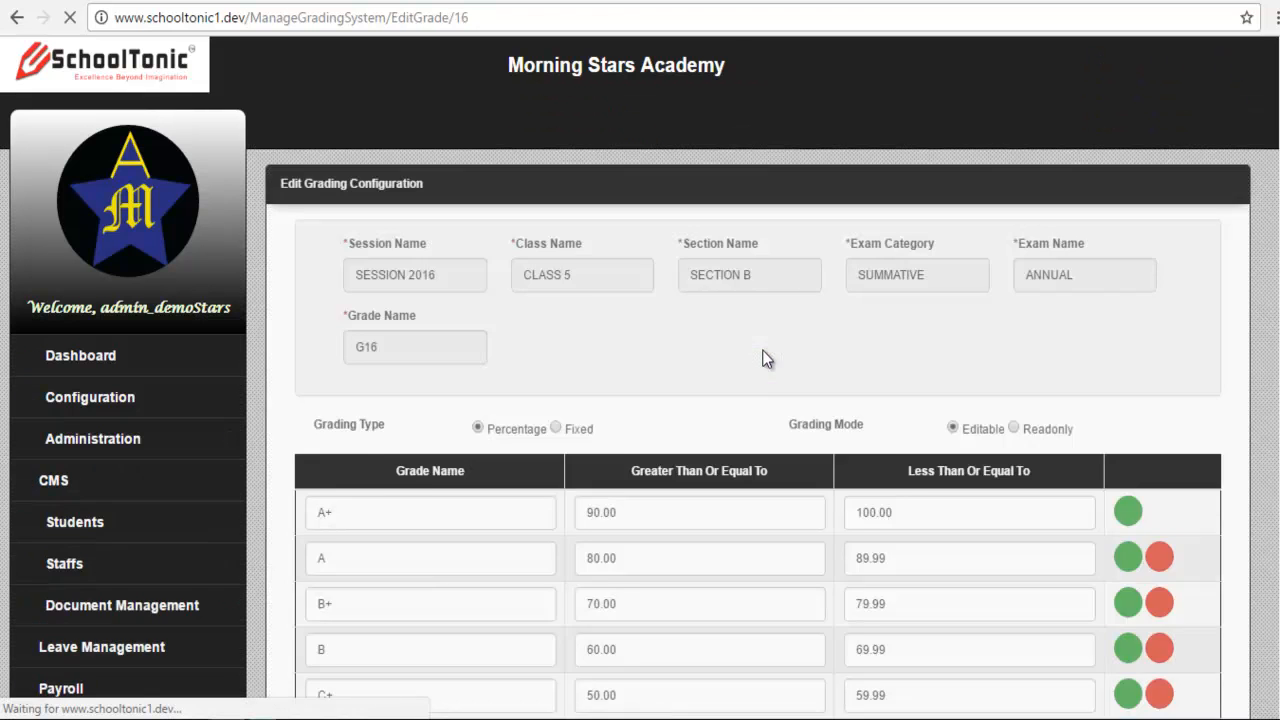
pyautogui.scroll(-3, 666, 509)
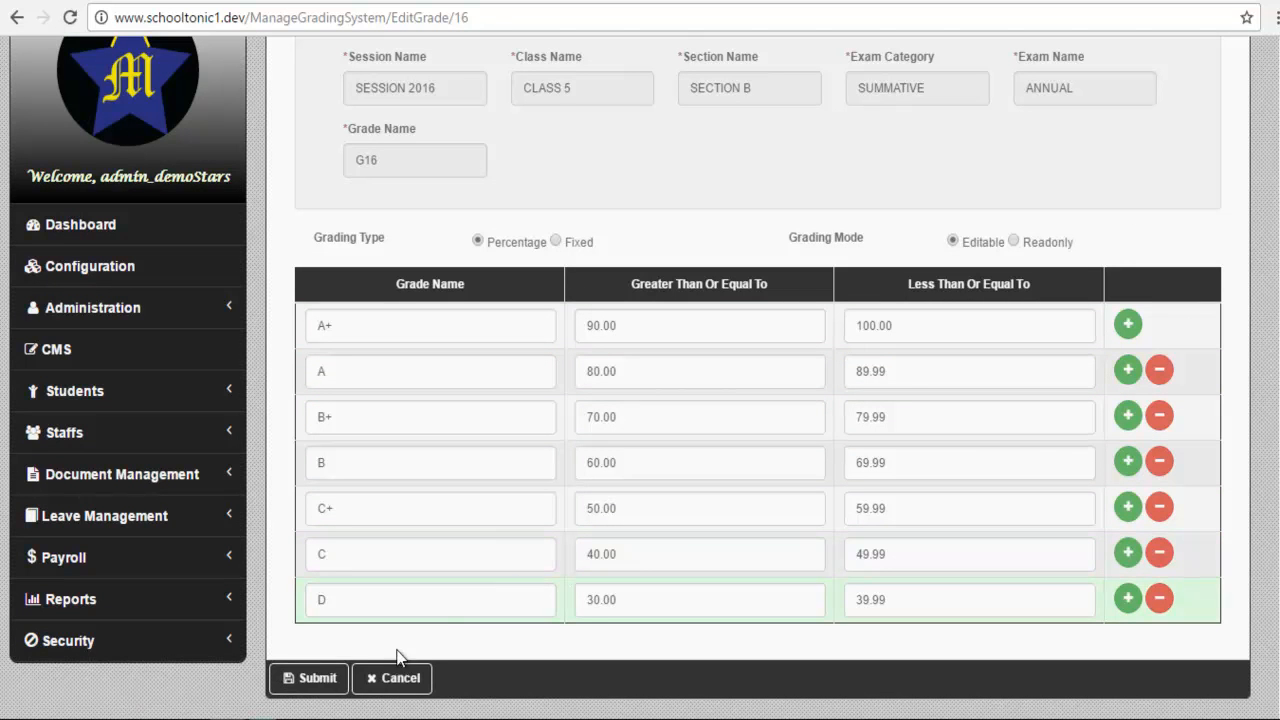
pyautogui.click(318, 680)
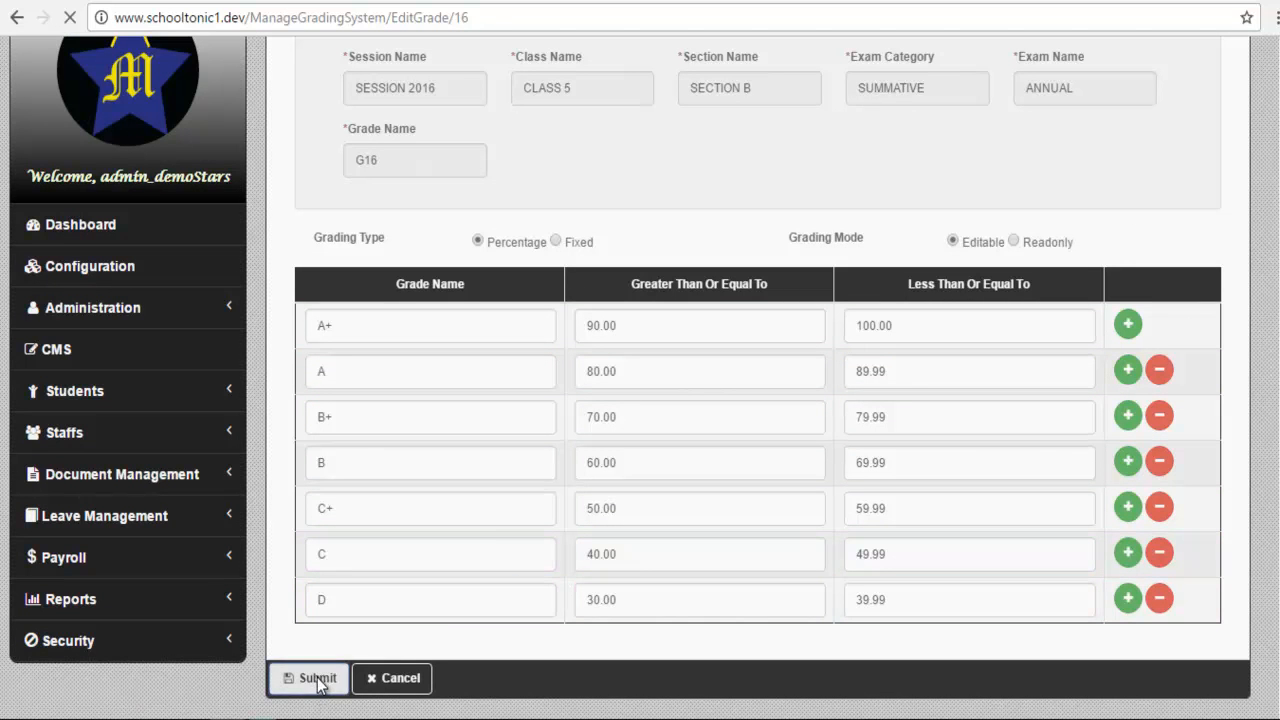